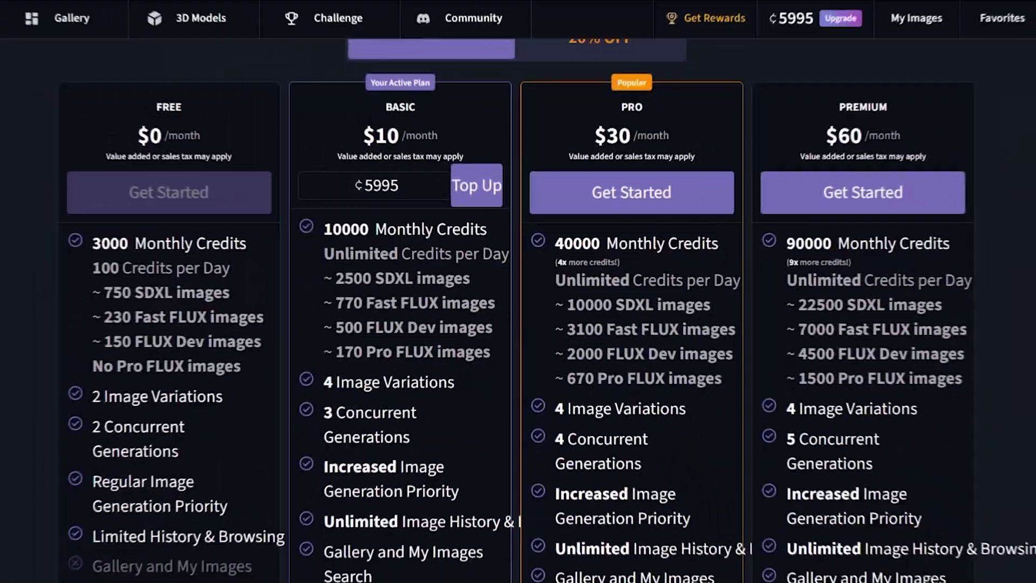
pyautogui.scroll(-3, 518, 324)
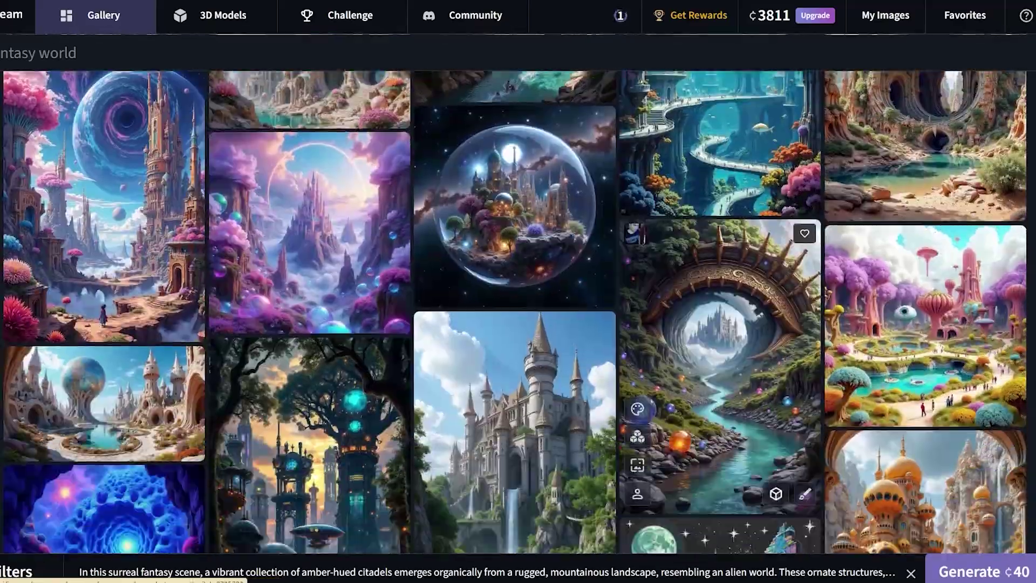
pyautogui.scroll(-3, 518, 313)
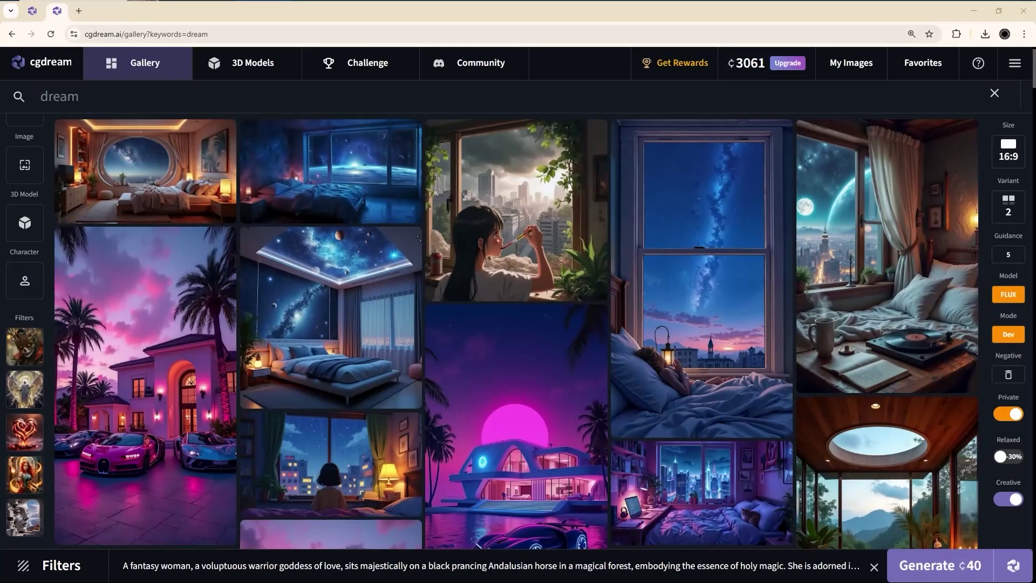
# Step: Open the filter library and look through its Environment and Theme categories
pyautogui.click(54, 565)
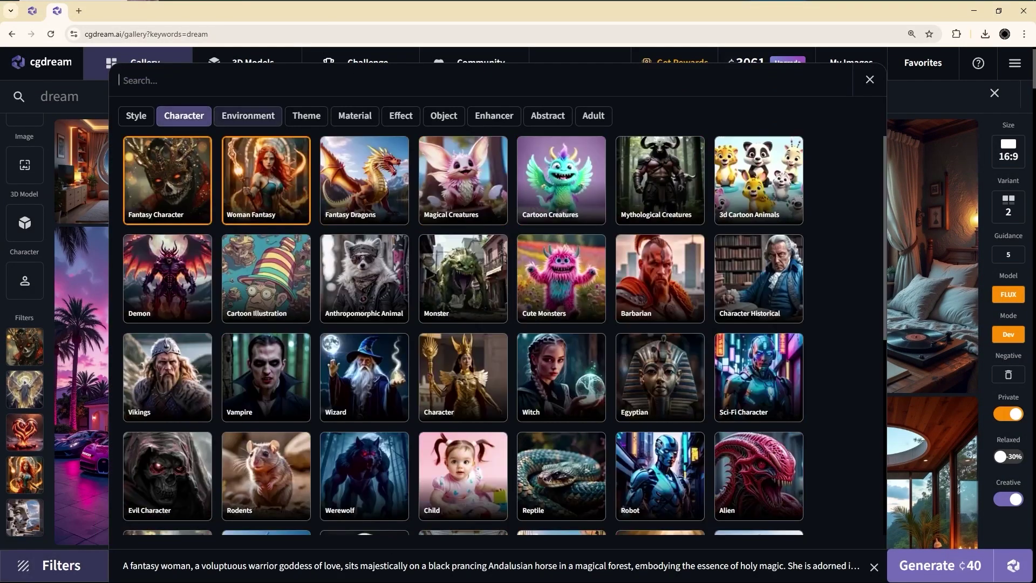
pyautogui.click(248, 115)
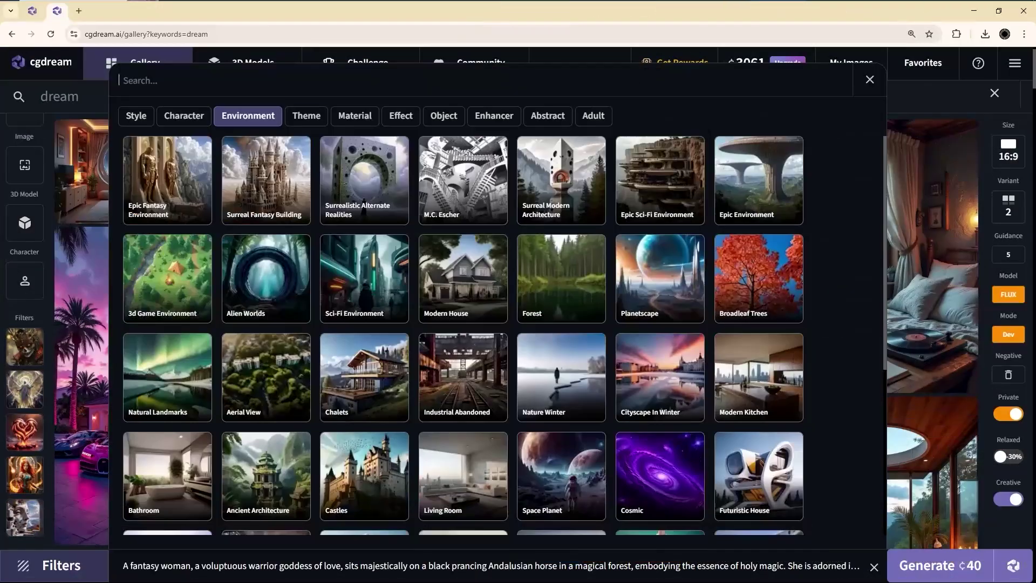
pyautogui.click(306, 115)
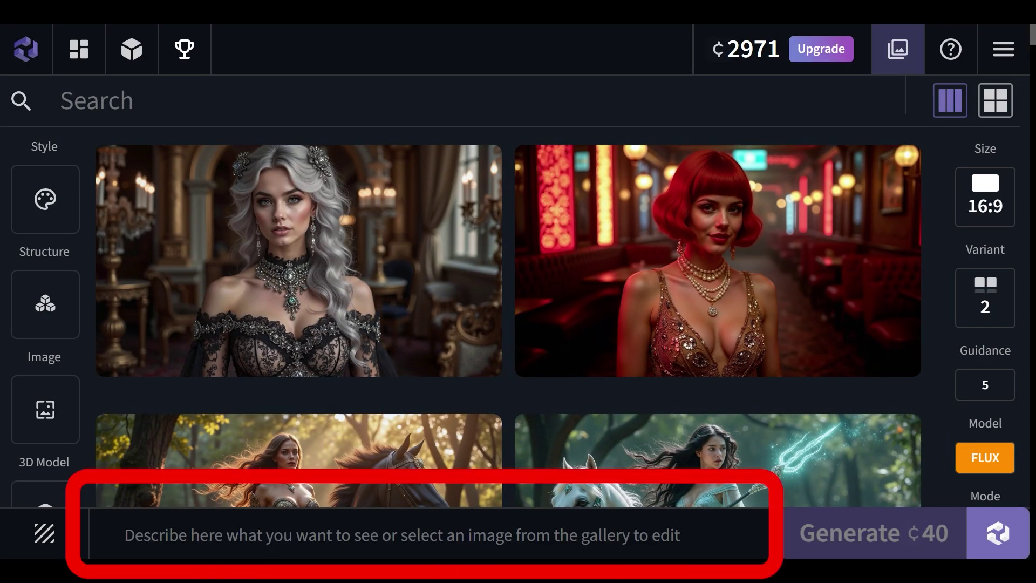
# Step: Set the image prompt to "Strong and beautiful Viking-style lady with a sword, standing in front of a rock covered with vivid blue flowers"
pyautogui.write('Strong and beautiful Viking-style lady with a sword, standing in front of a rock covered with vivid blue flowers')
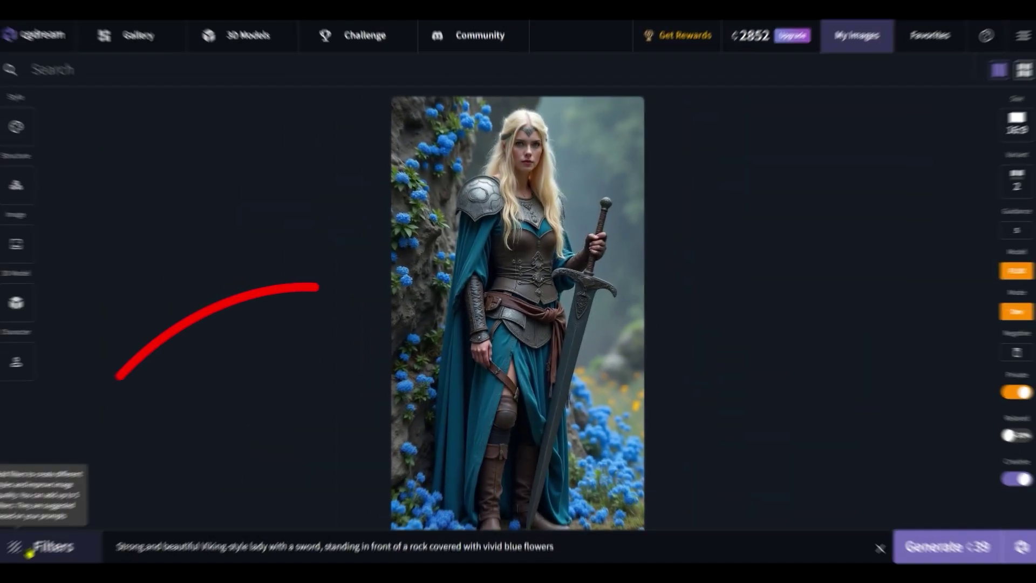
# Step: Add the Fantasy Cinematic style, Woman Fantasy character and Epic Environment filters to the Viking lady prompt
pyautogui.click(38, 546)
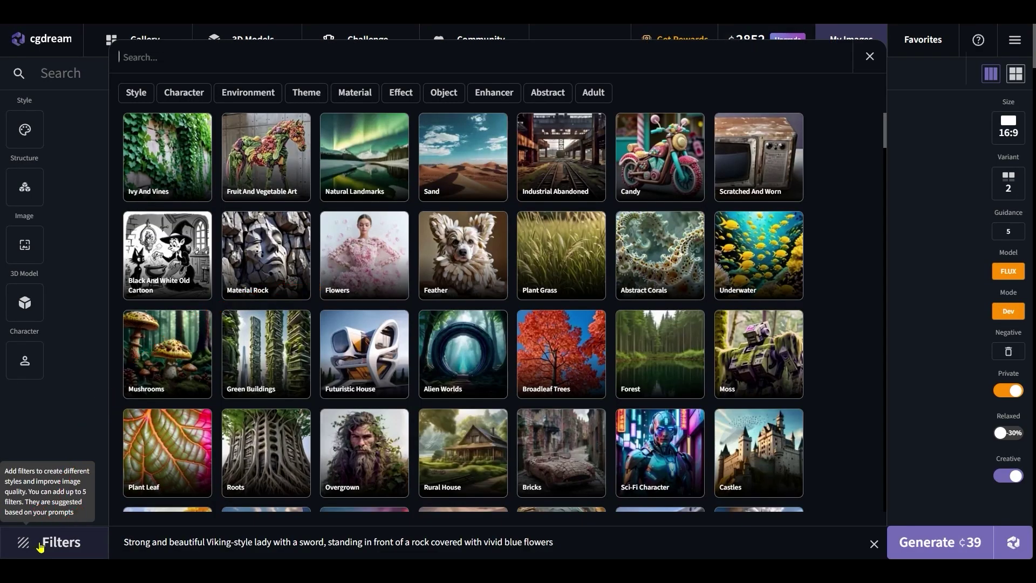
pyautogui.click(135, 95)
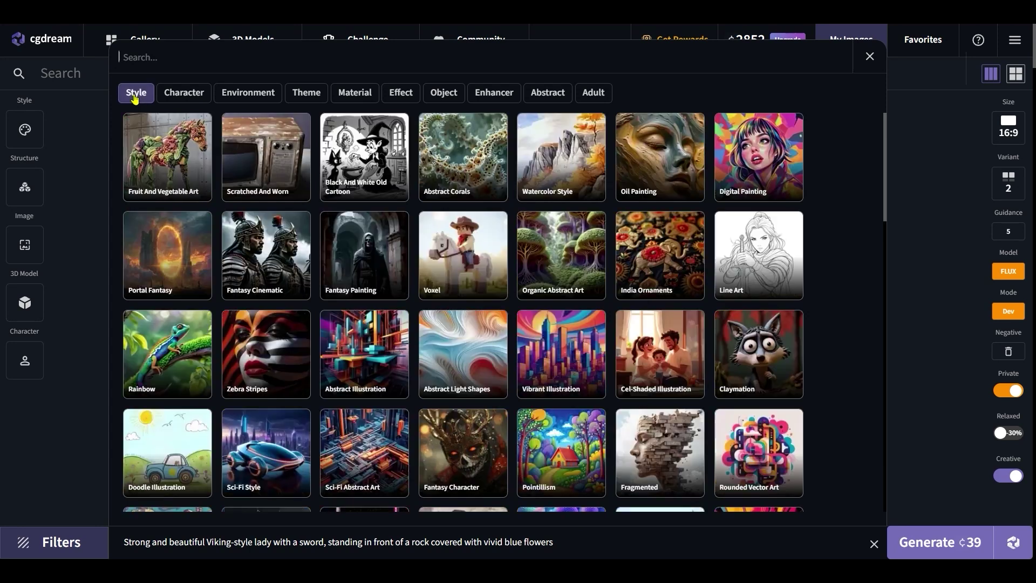
pyautogui.click(281, 247)
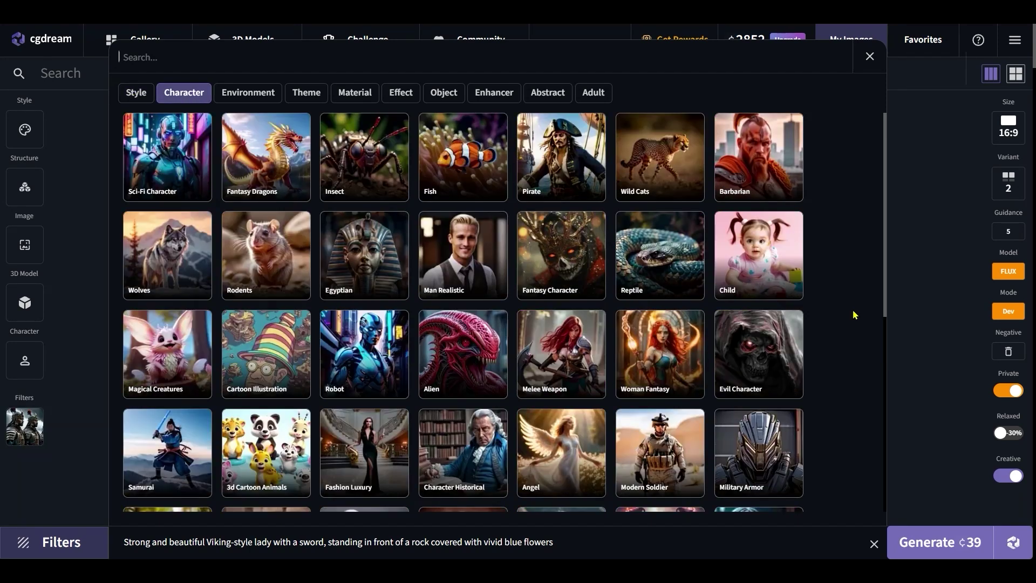
pyautogui.click(674, 350)
pyautogui.click(263, 94)
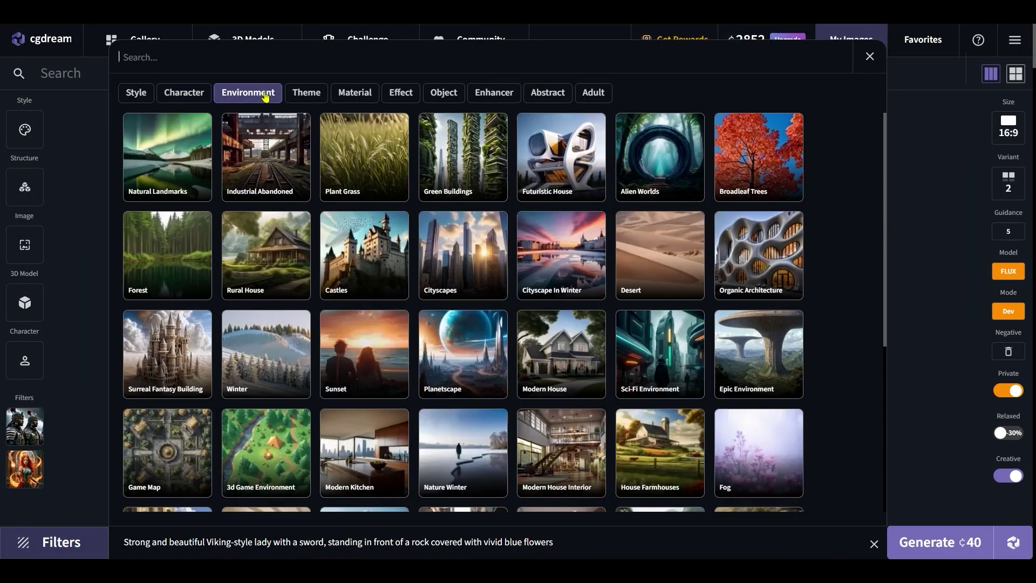
pyautogui.click(763, 343)
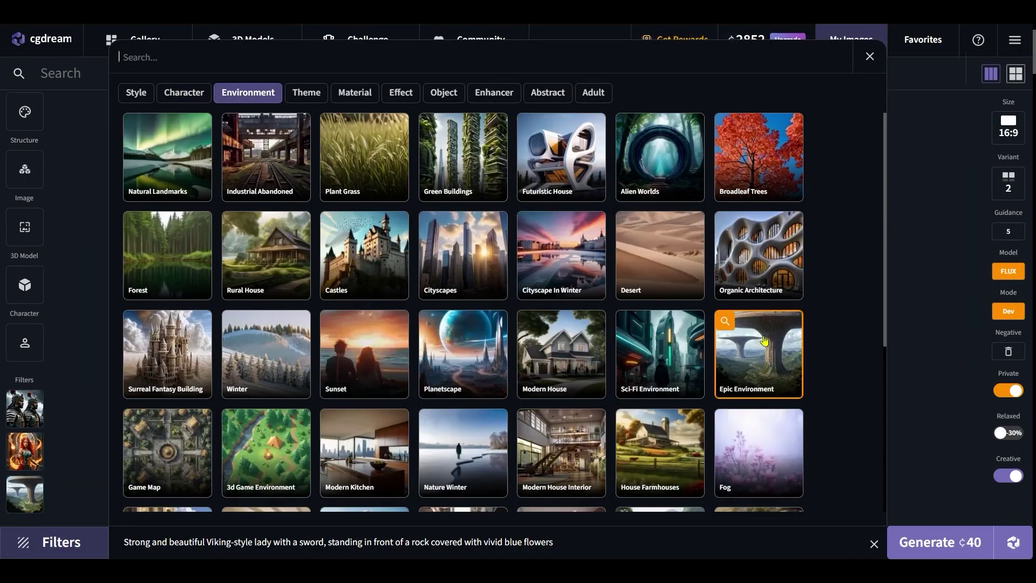
pyautogui.click(869, 75)
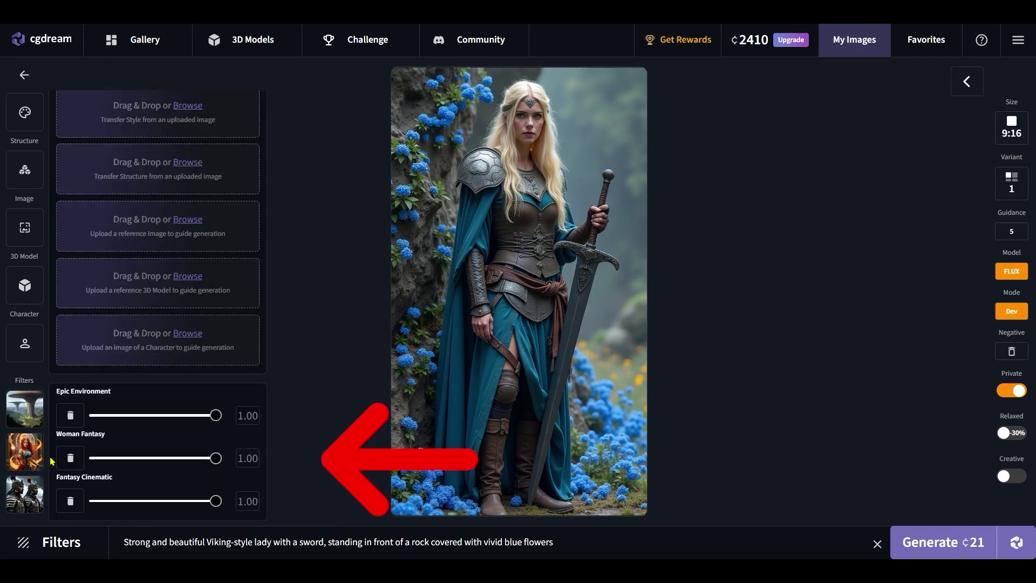
# Step: Set the strengths of the Epic Environment, Woman Fantasy and Fantasy Cinematic filters to 1.00 and enlarge the generated warrior image
pyautogui.moveTo(181, 415); pyautogui.dragTo(216, 415)
pyautogui.moveTo(215, 458)
pyautogui.mouseDown()
pyautogui.moveTo(132, 458)
pyautogui.moveTo(216, 458)
pyautogui.mouseUp()
pyautogui.moveTo(216, 500)
pyautogui.mouseDown()
pyautogui.moveTo(99, 501)
pyautogui.moveTo(216, 500)
pyautogui.mouseUp()
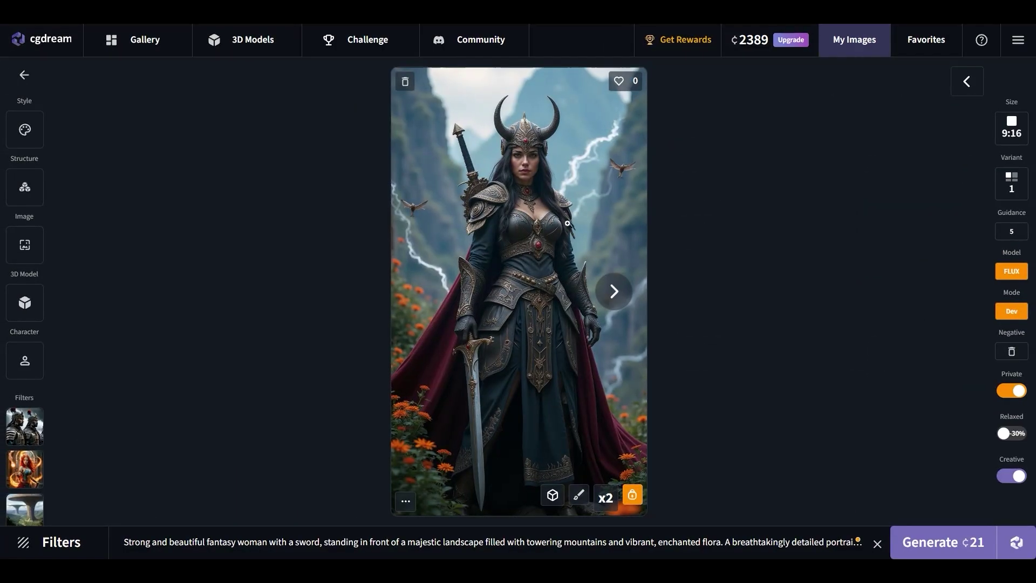
pyautogui.click(568, 228)
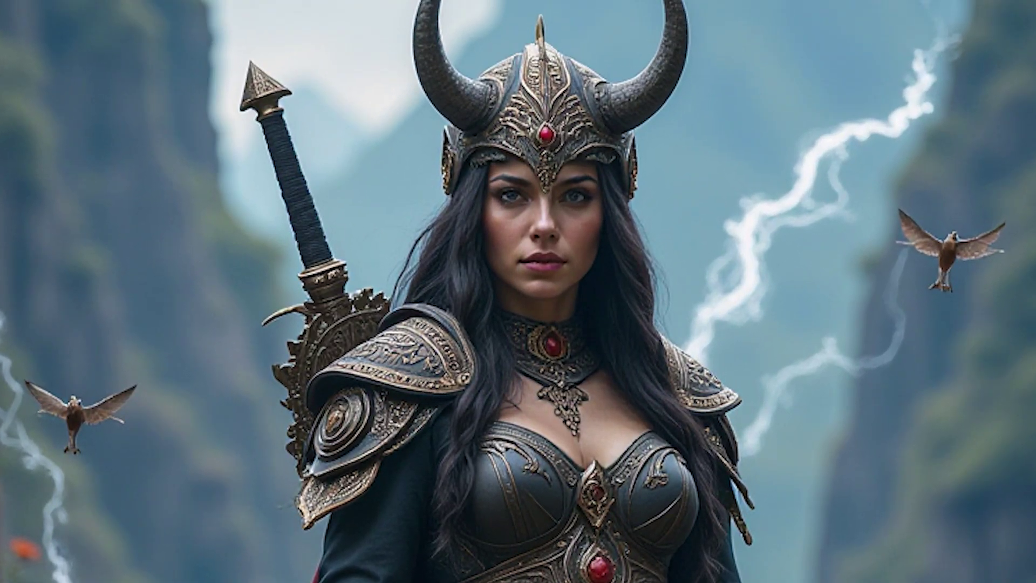
# Step: Add the Abstract 3d Fractals filter from the Abstract category to the filters already applied
pyautogui.click(54, 543)
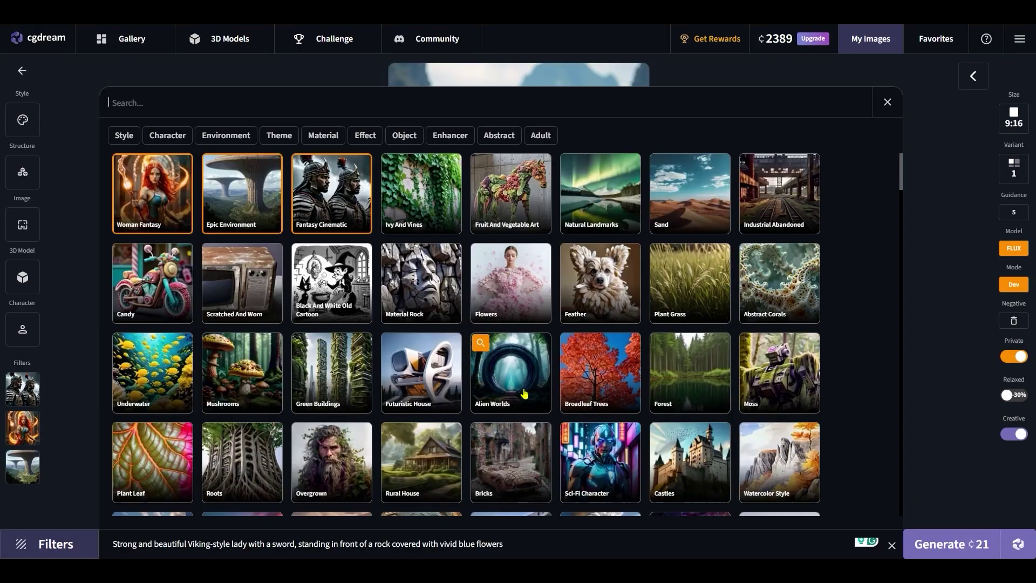
pyautogui.click(499, 135)
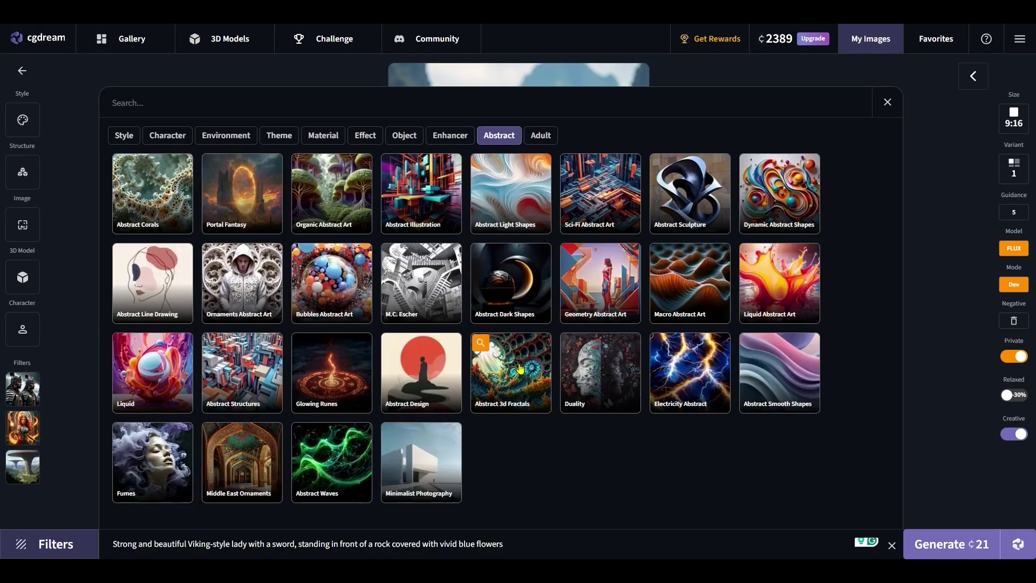
pyautogui.click(519, 368)
pyautogui.click(887, 103)
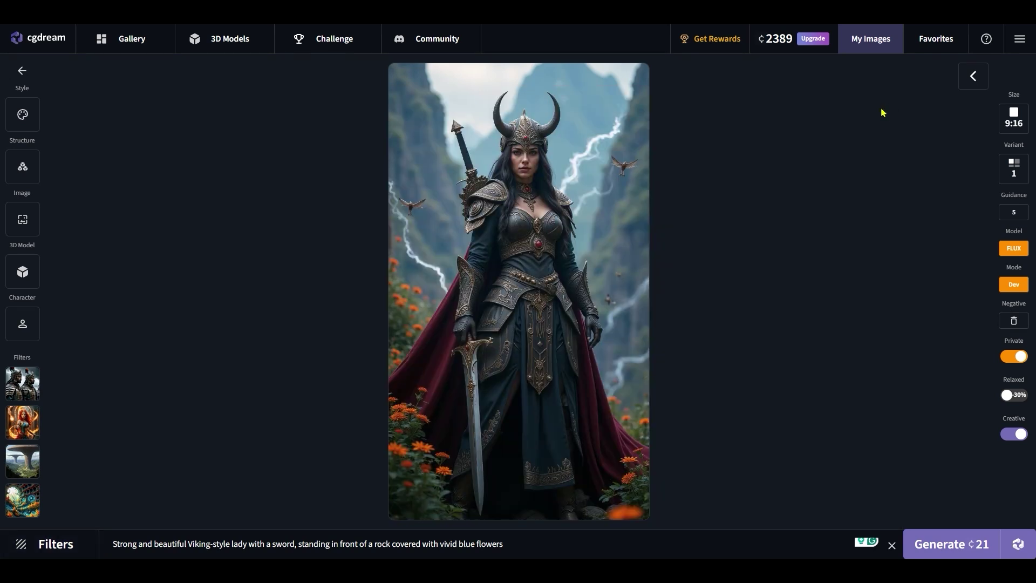
pyautogui.moveTo(81, 507)
pyautogui.moveTo(81, 507); pyautogui.dragTo(370, 514)
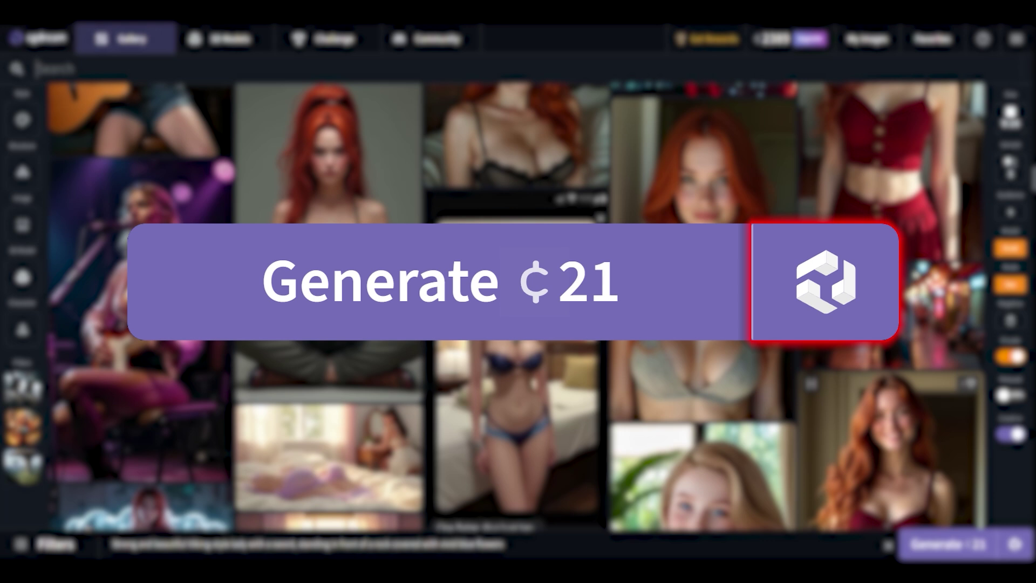
pyautogui.scroll(-10, 518, 308)
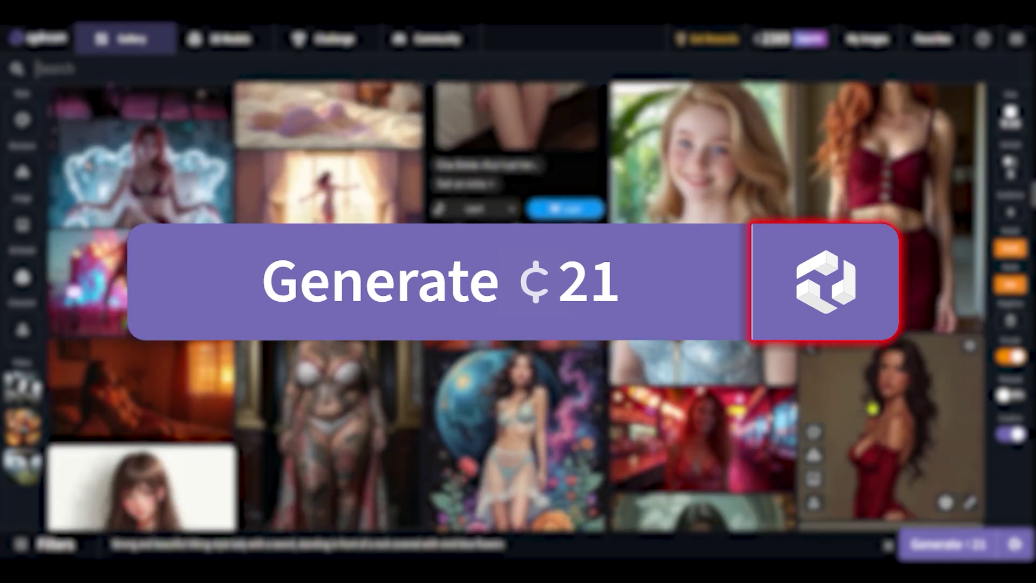
pyautogui.scroll(-10, 518, 307)
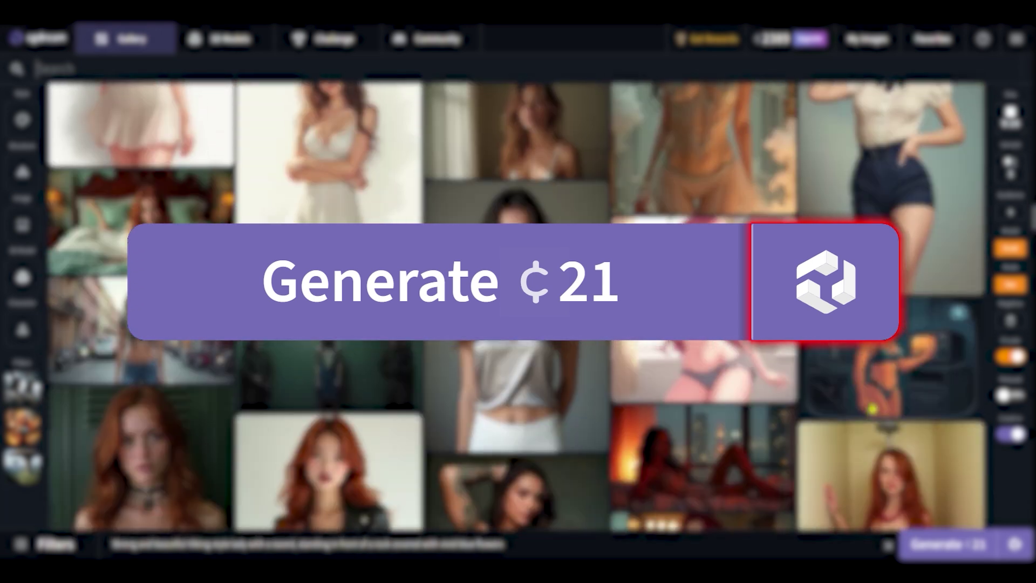
pyautogui.scroll(-7, 518, 308)
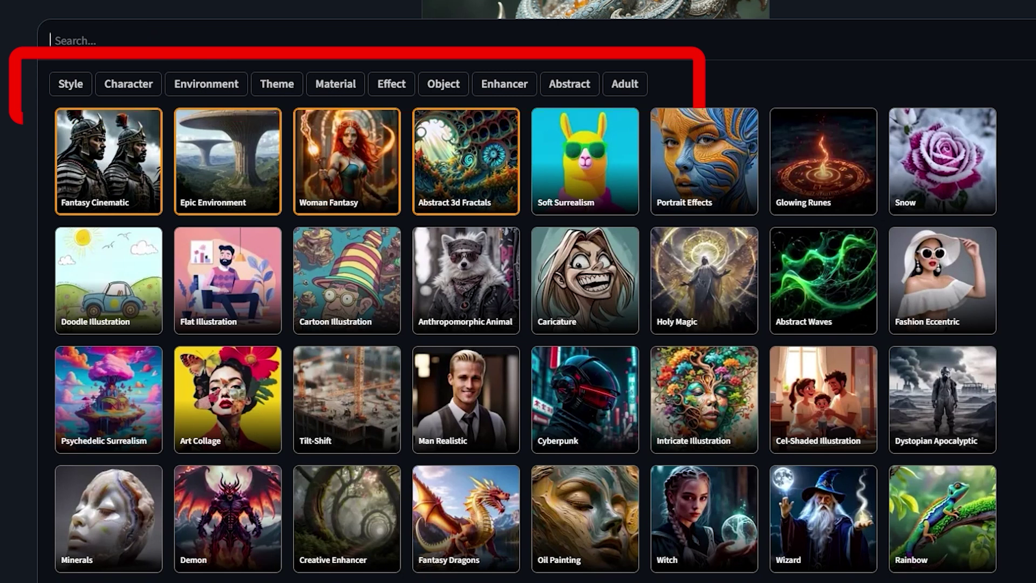
pyautogui.click(626, 84)
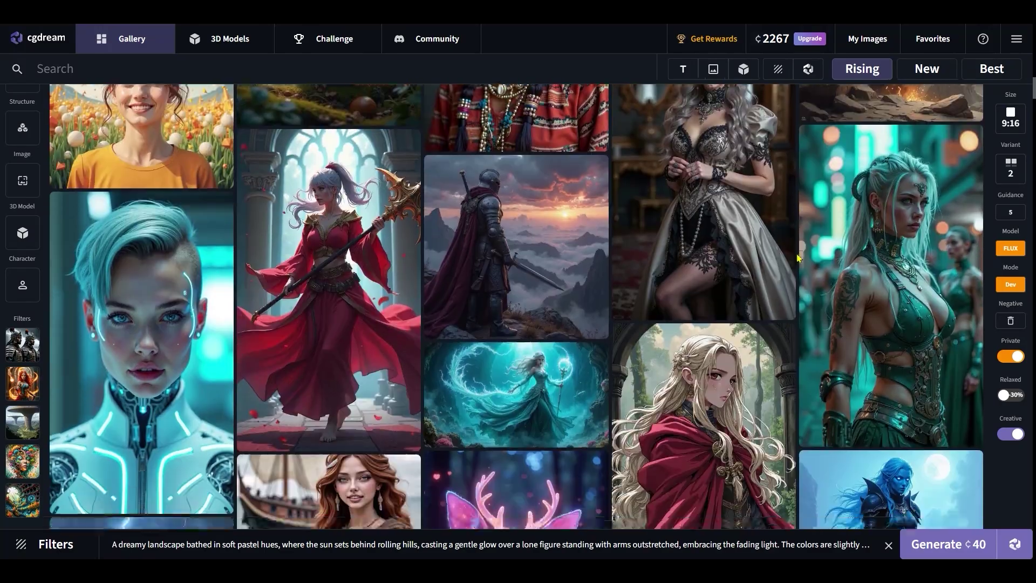
# Step: Find the gallery image of the dark-haired woman holding two pistols and open it with its prompt and settings
pyautogui.scroll(-9, 800, 257)
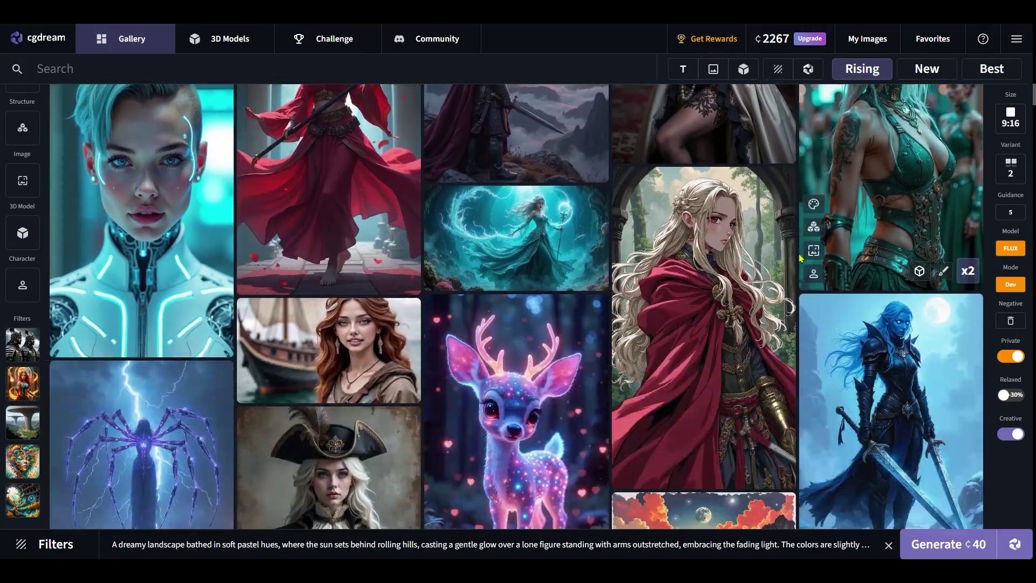
pyautogui.scroll(-5, 800, 258)
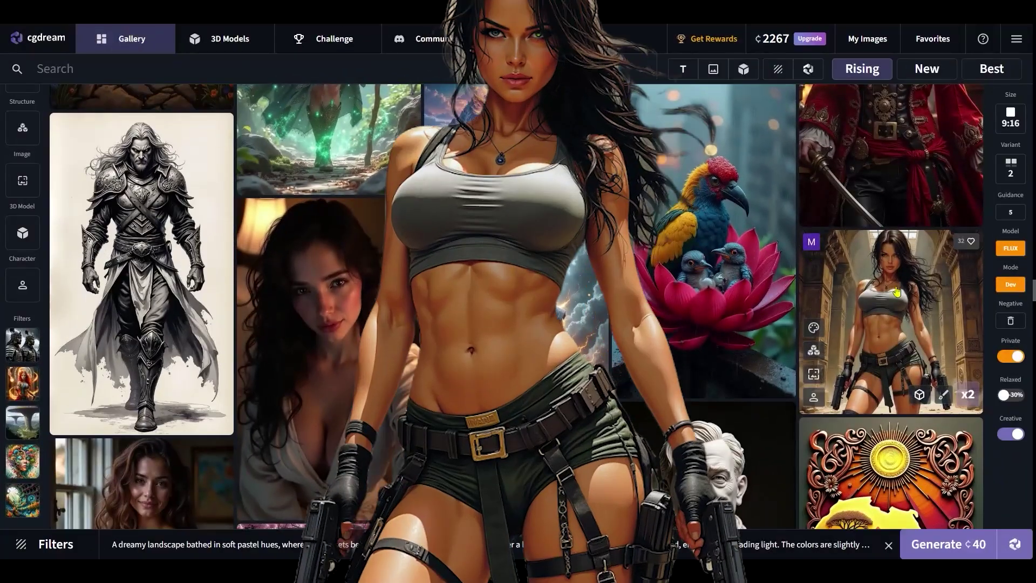
pyautogui.click(897, 292)
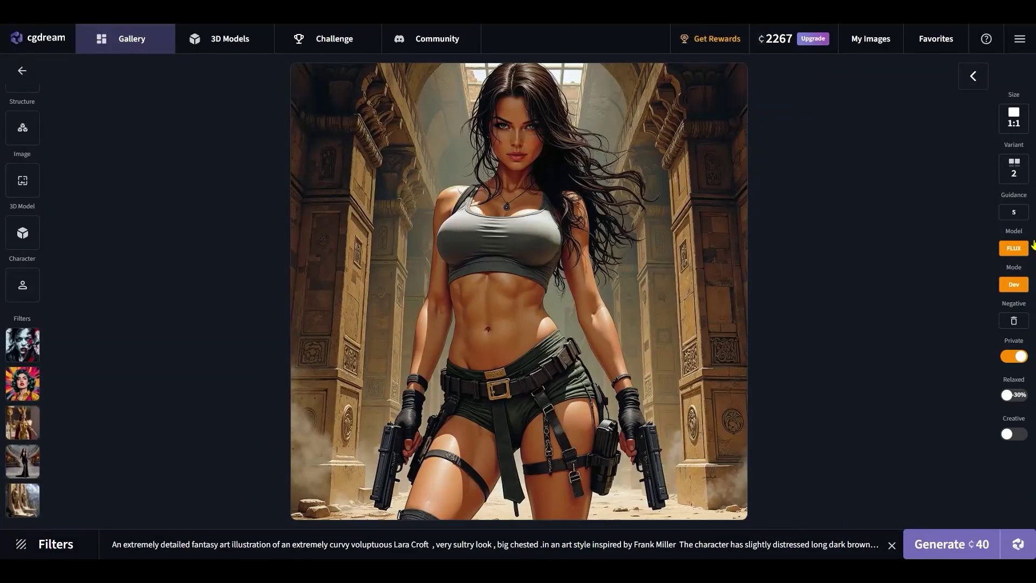
# Step: Turn on the Private option in the image generation settings
pyautogui.moveTo(1029, 237)
pyautogui.moveTo(997, 89)
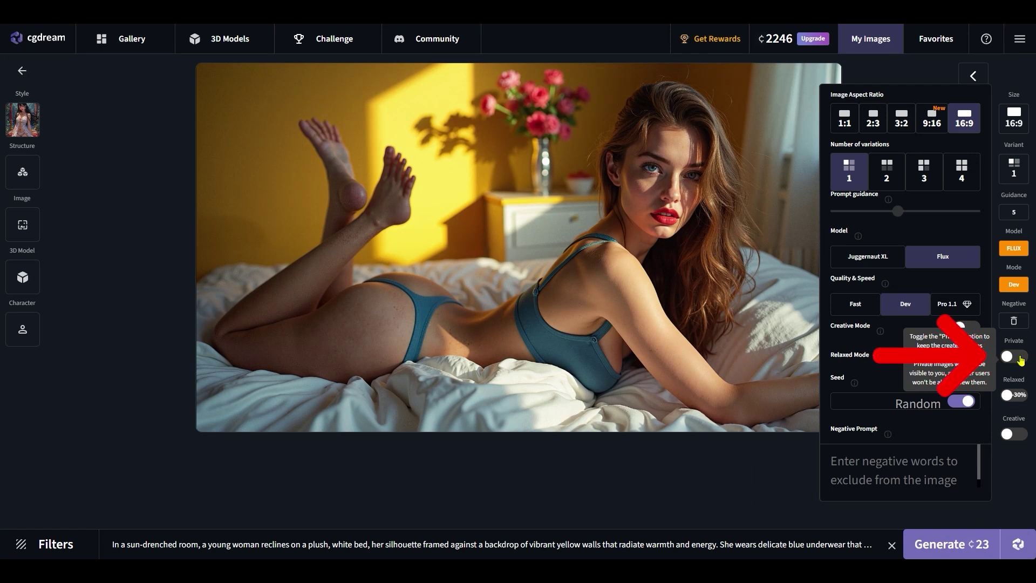
pyautogui.click(1020, 358)
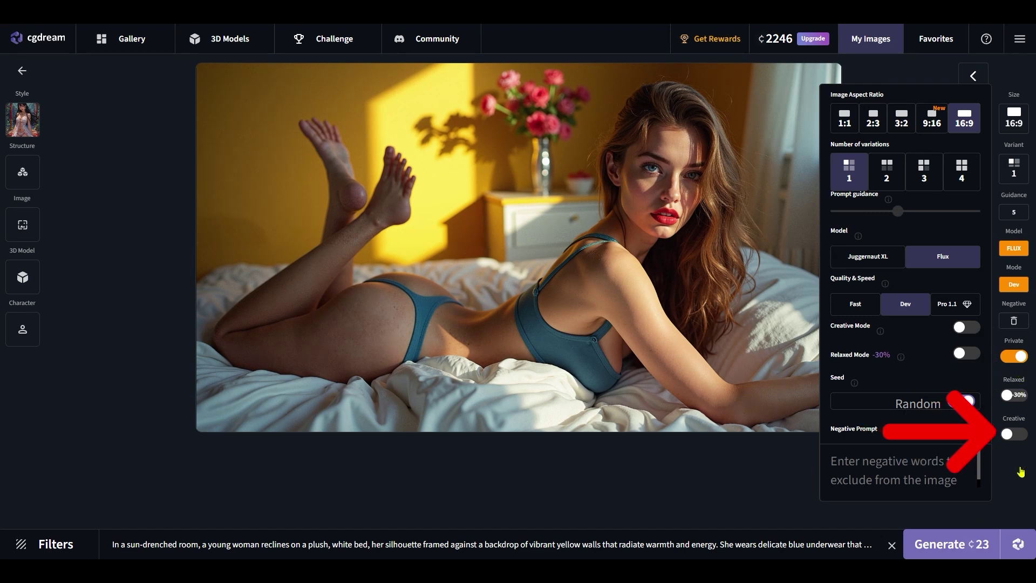
pyautogui.click(1020, 435)
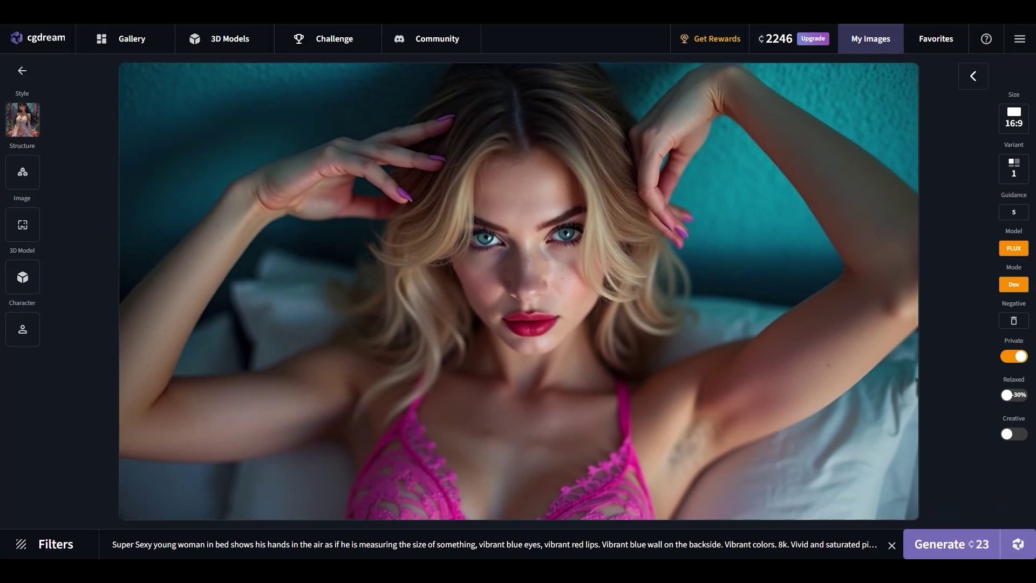
# Step: Show the reference upload options for style, structure, image, 3D model and character
pyautogui.moveTo(1010, 362)
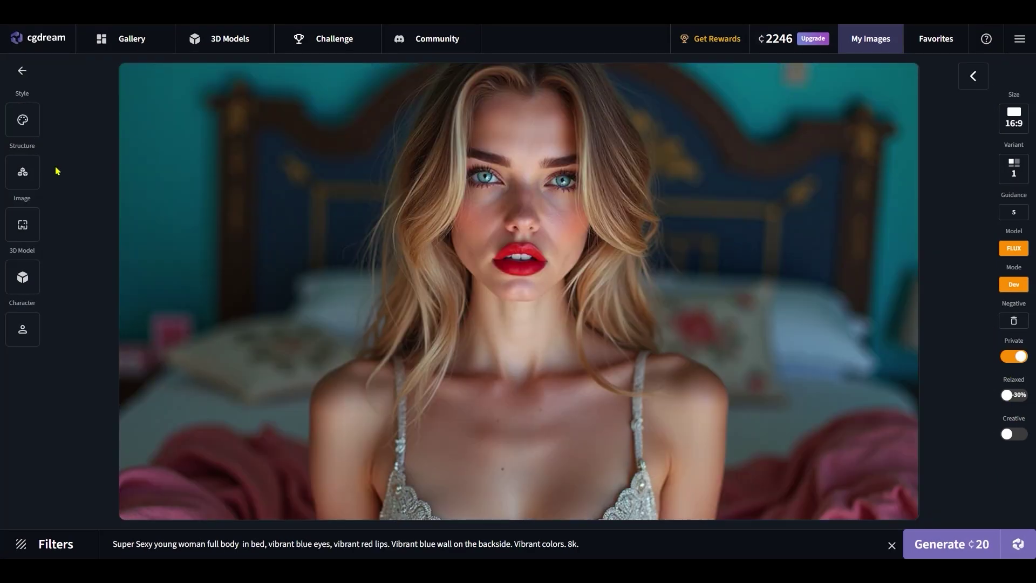
pyautogui.moveTo(30, 127)
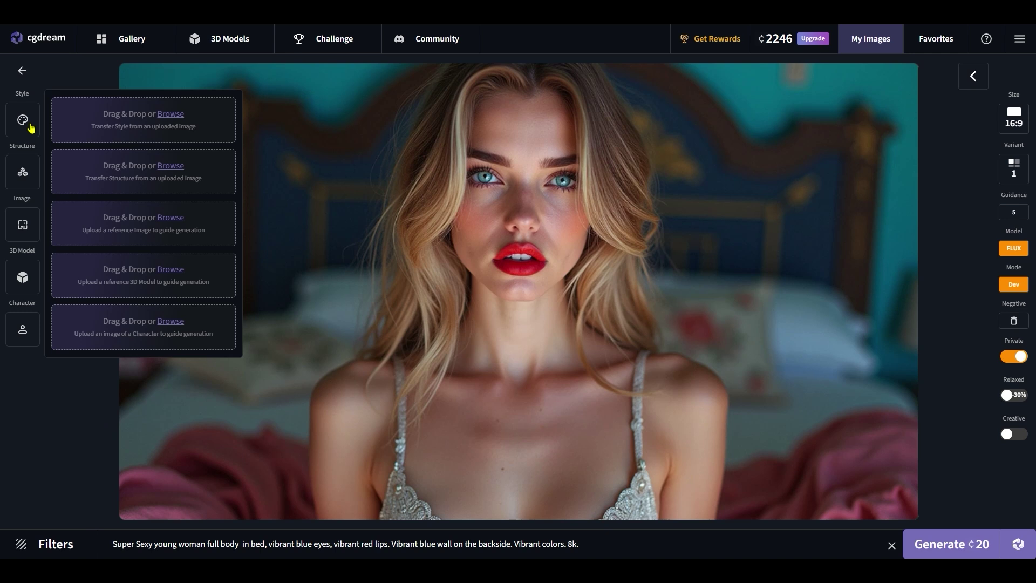
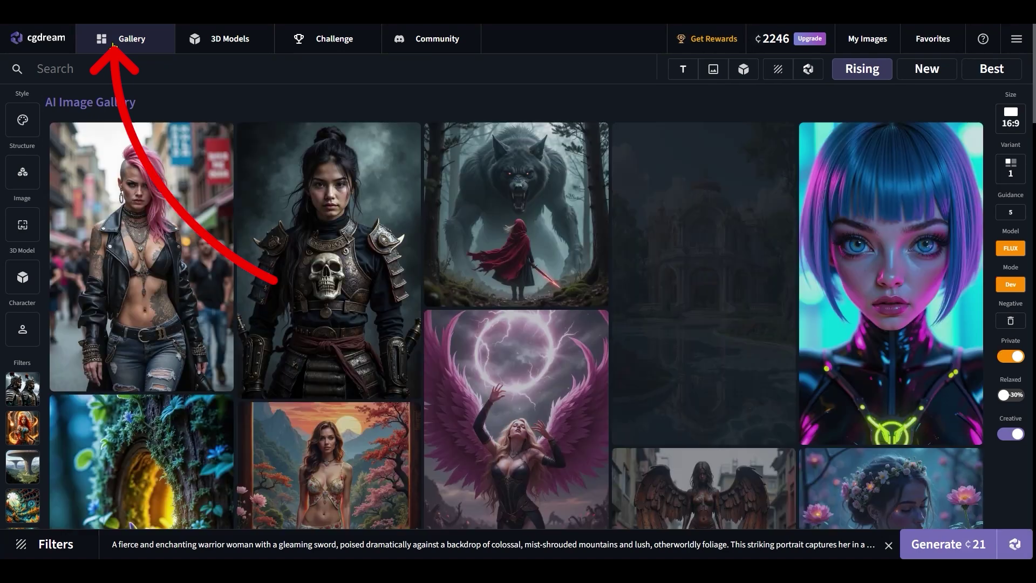
# Step: Search the image gallery for "Fantasy world" and browse the matching images
pyautogui.hotkey('ctrl', '+')
pyautogui.hotkey('ctrl', '+')
pyautogui.hotkey('ctrl', '+')
pyautogui.hotkey('ctrl', '+')
pyautogui.hotkey('ctrl', '+')
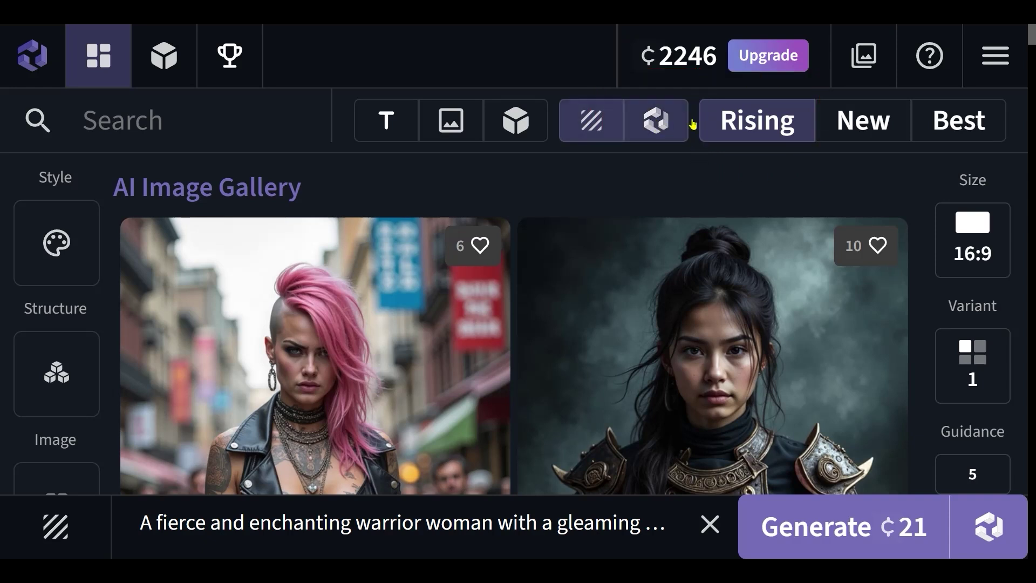
pyautogui.click(122, 120)
pyautogui.write('Fantasy wo')
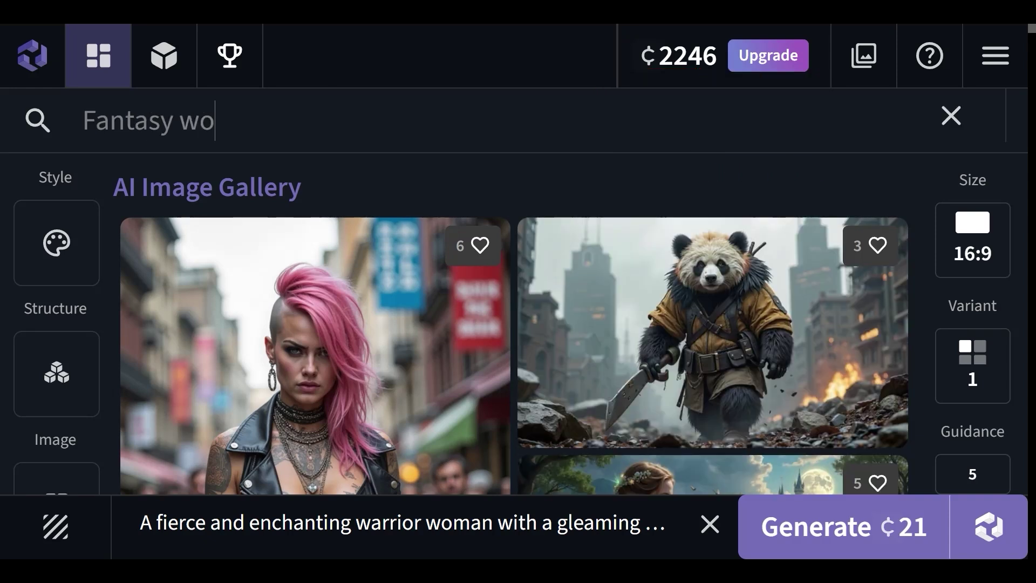
pyautogui.write('rld')
pyautogui.scroll(-10, 888, 479)
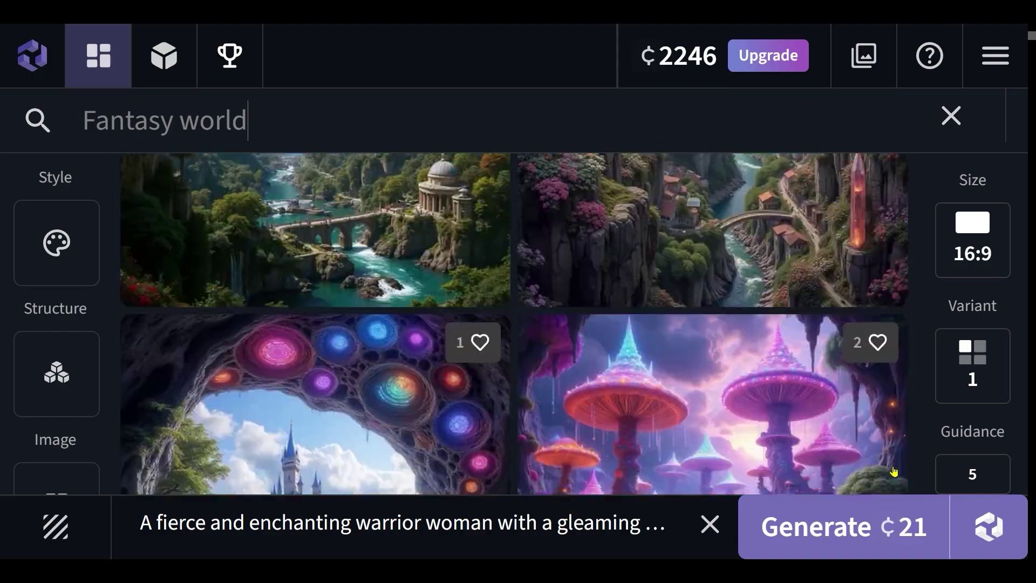
pyautogui.scroll(-10, 887, 479)
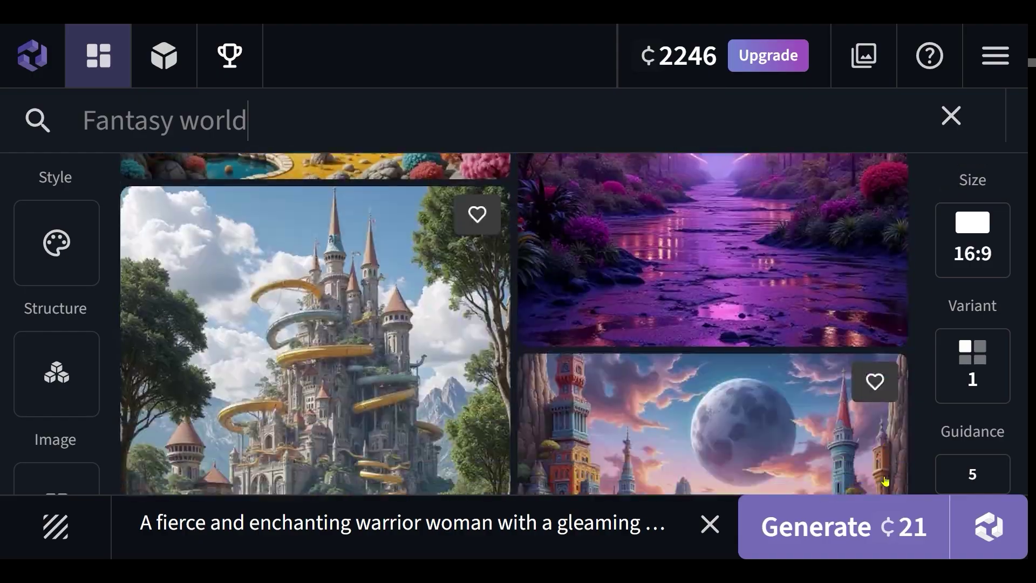
# Step: Browse My Images for the surreal sci-fi city along a river and open it with its prompt and settings
pyautogui.scroll(-8, 882, 483)
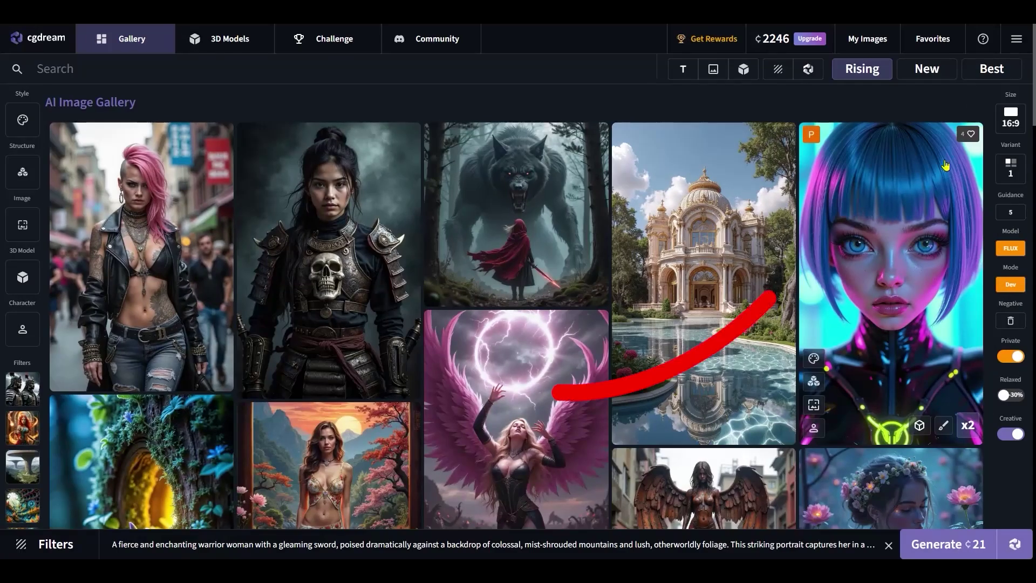
pyautogui.click(867, 39)
pyautogui.scroll(-10, 887, 312)
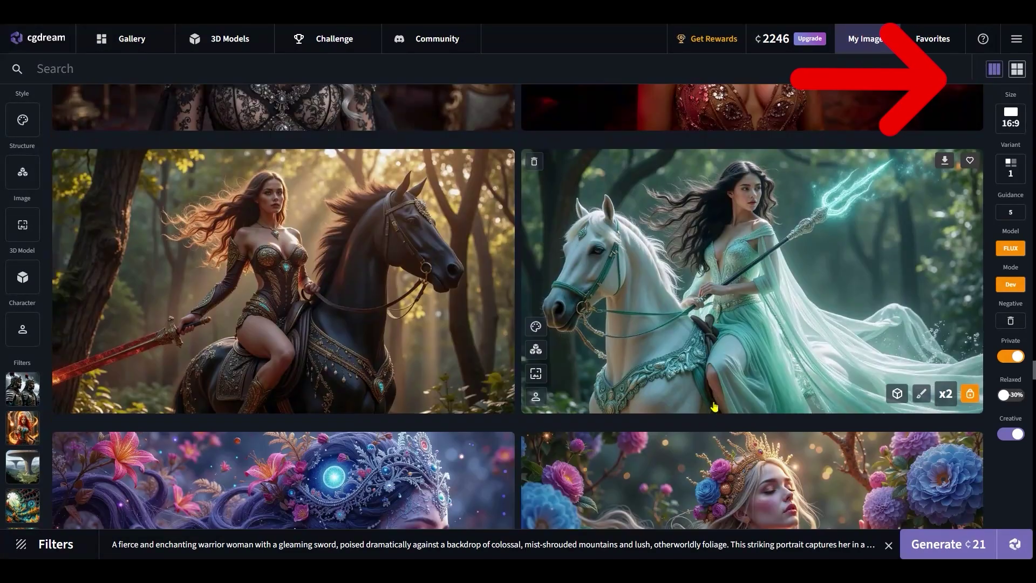
pyautogui.scroll(-3, 702, 404)
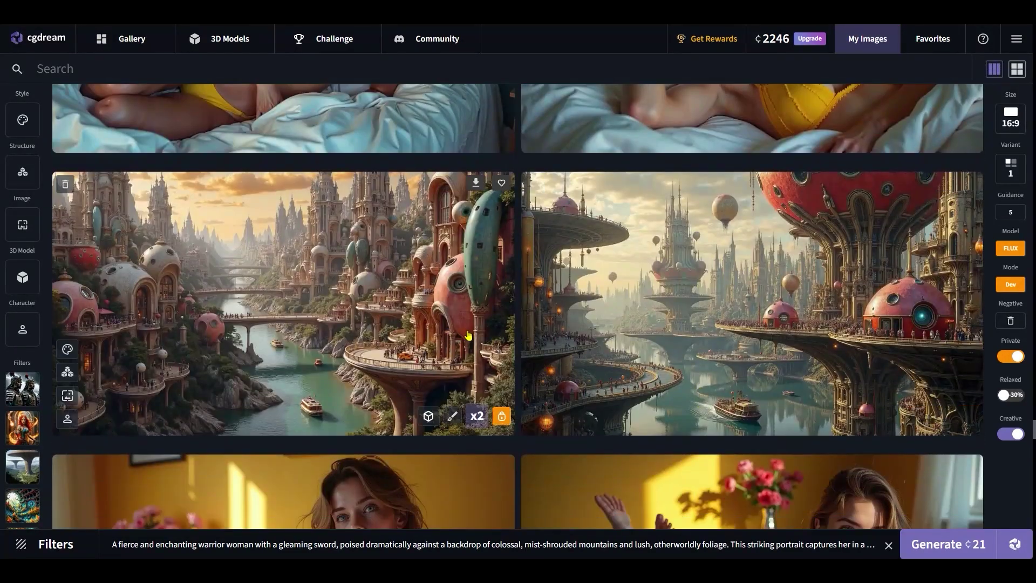
pyautogui.click(401, 315)
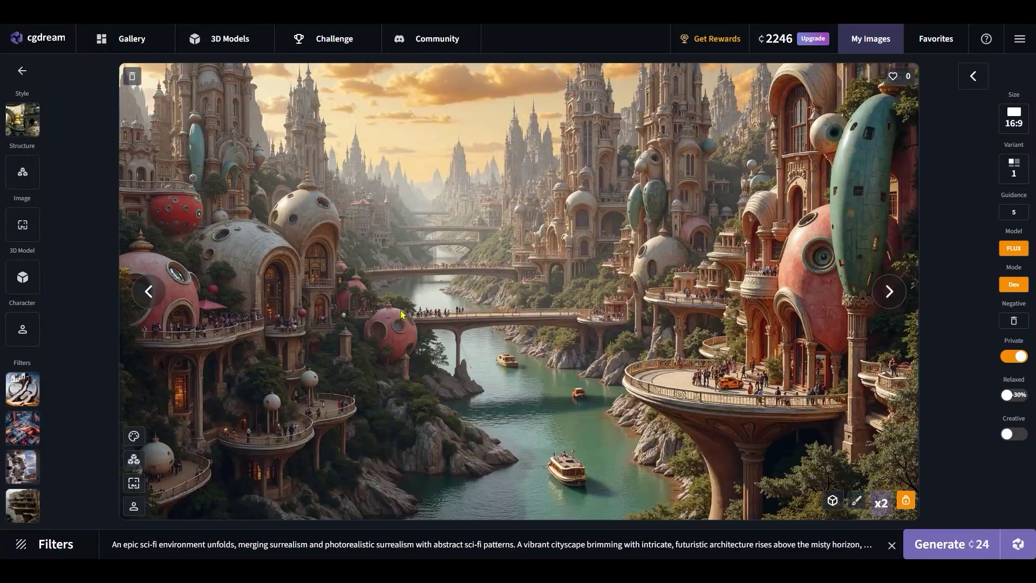
# Step: Add the Abstract 3d Fractals filter to the filters already applied to the sci-fi city image
pyautogui.moveTo(1001, 443)
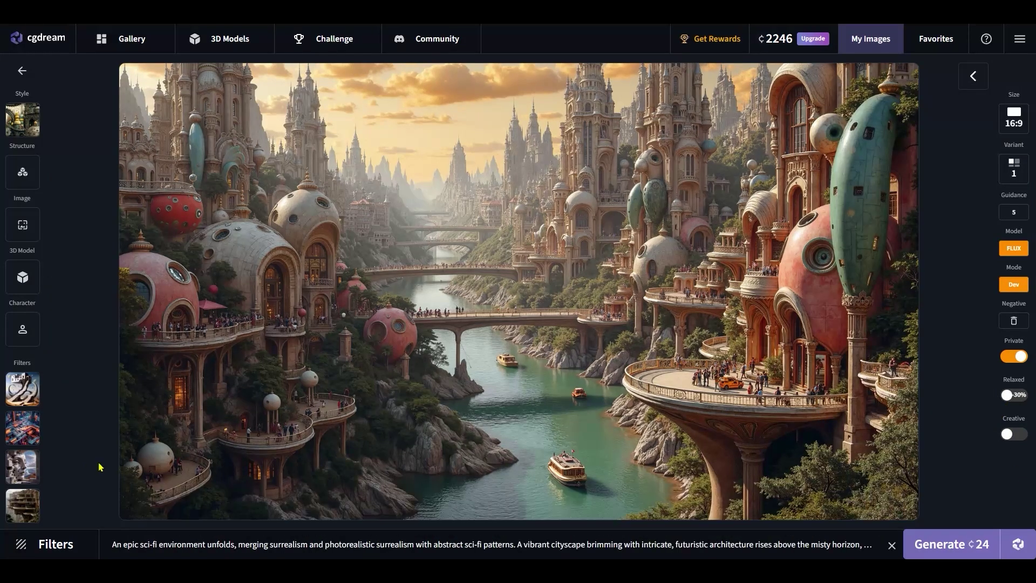
pyautogui.click(113, 543)
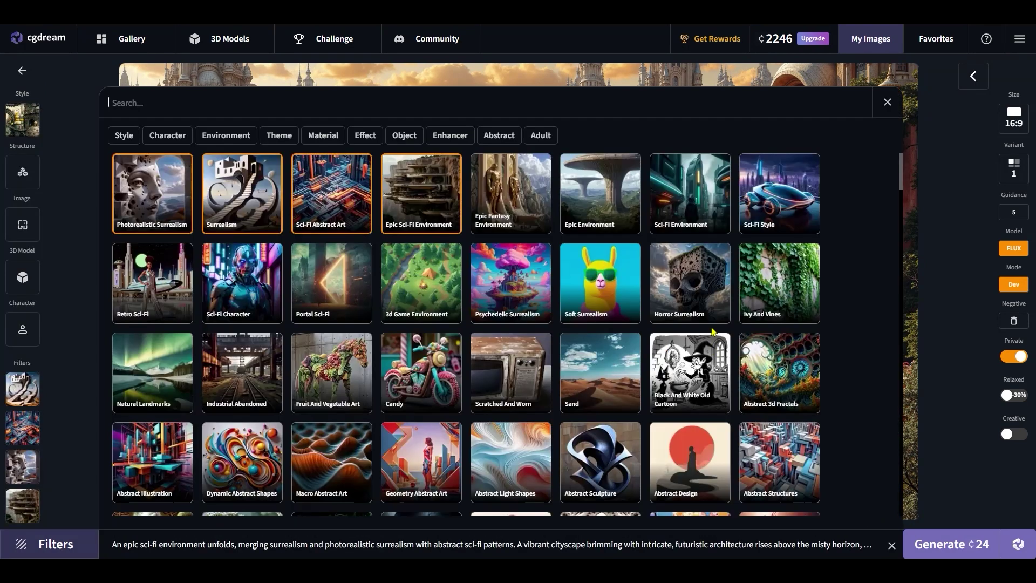
pyautogui.scroll(-5, 486, 335)
# Step: Set the aspect ratio to 1:1 with 2 variations, turn on Creative mode, and generate the city images with DreamUp
pyautogui.click(845, 118)
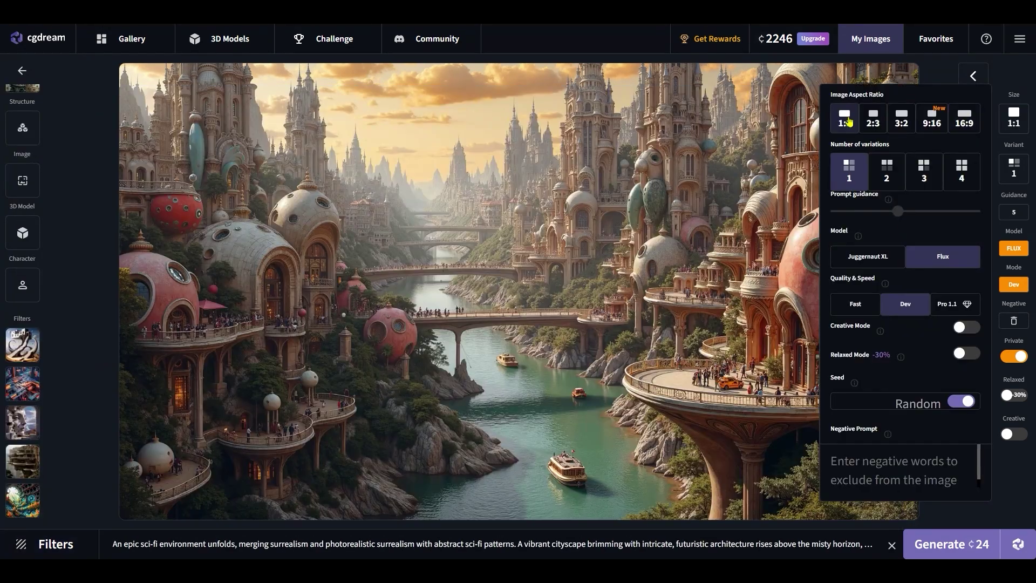
pyautogui.click(888, 175)
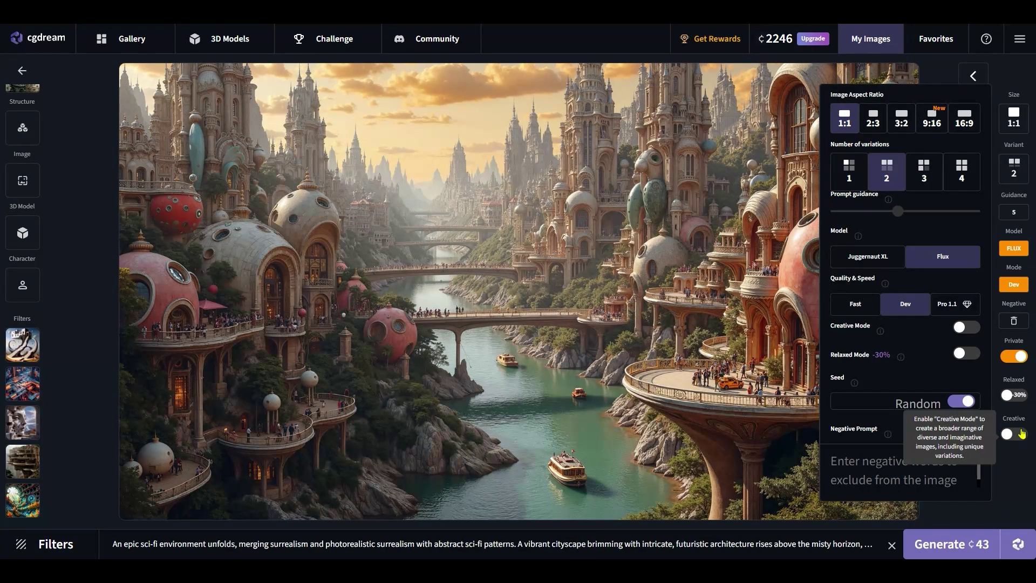
pyautogui.click(1017, 434)
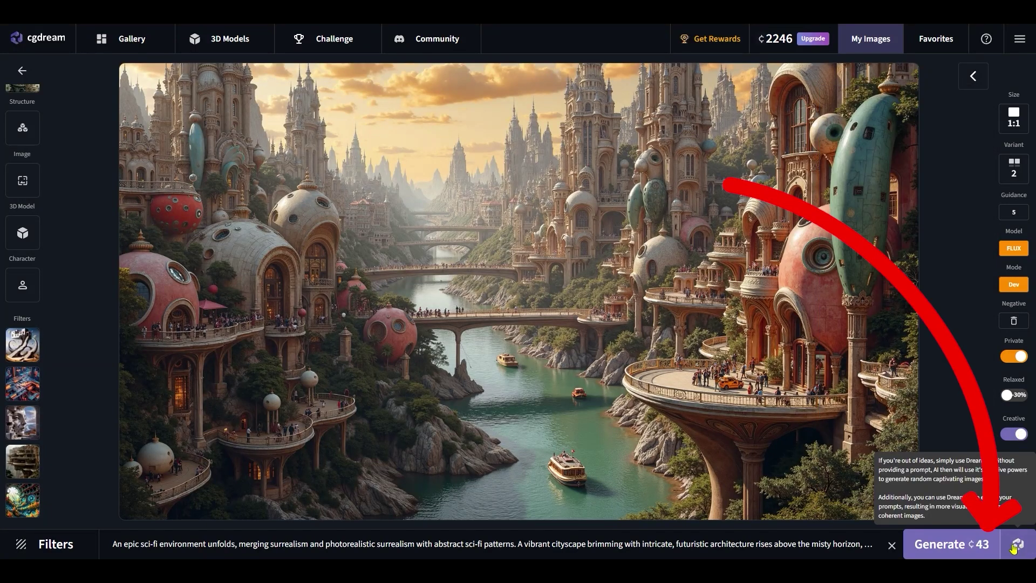
pyautogui.click(1014, 549)
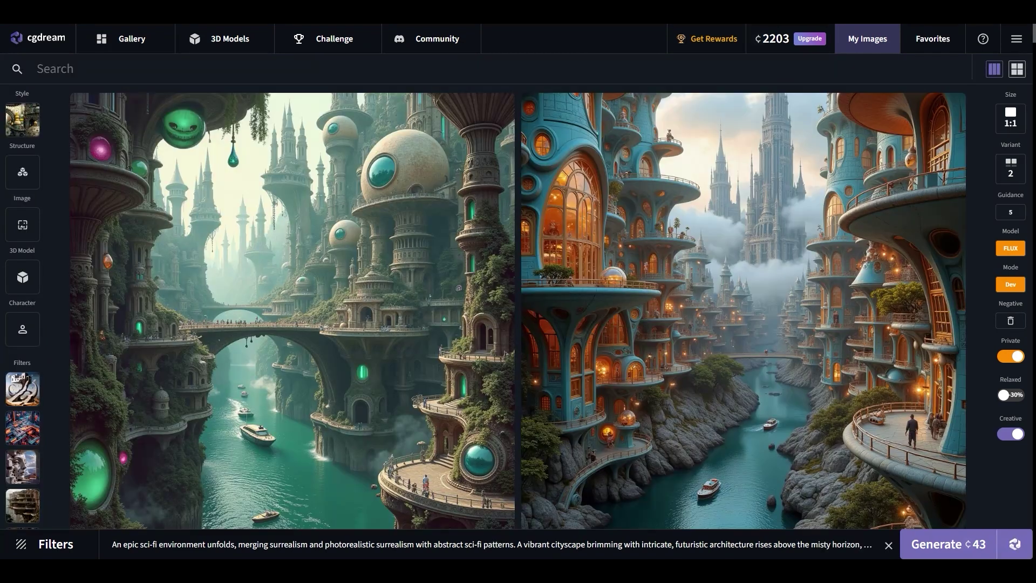
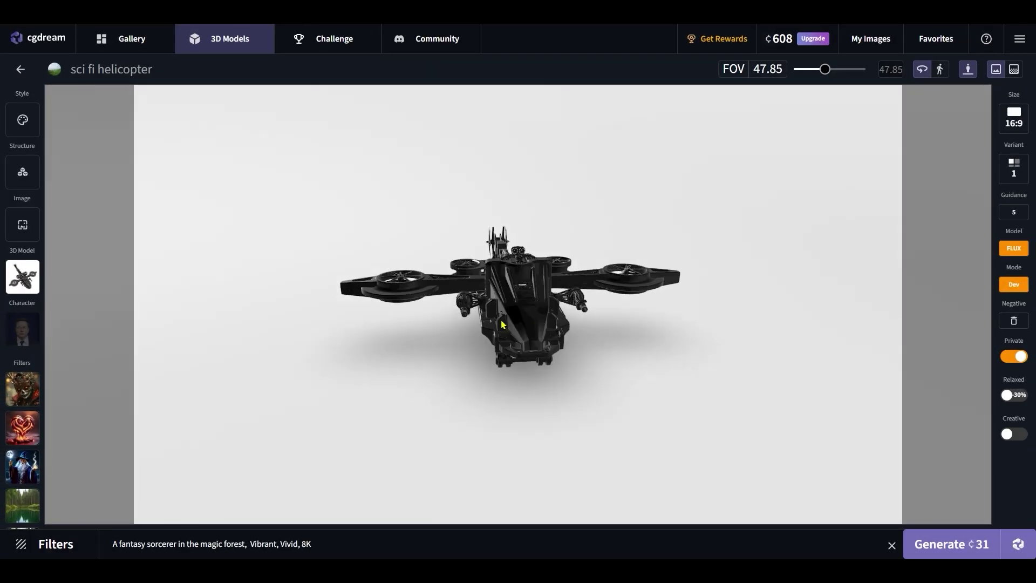
# Step: View the sci fi helicopter model from another angle and browse the models available in the 3D model library
pyautogui.moveTo(501, 324); pyautogui.dragTo(505, 377)
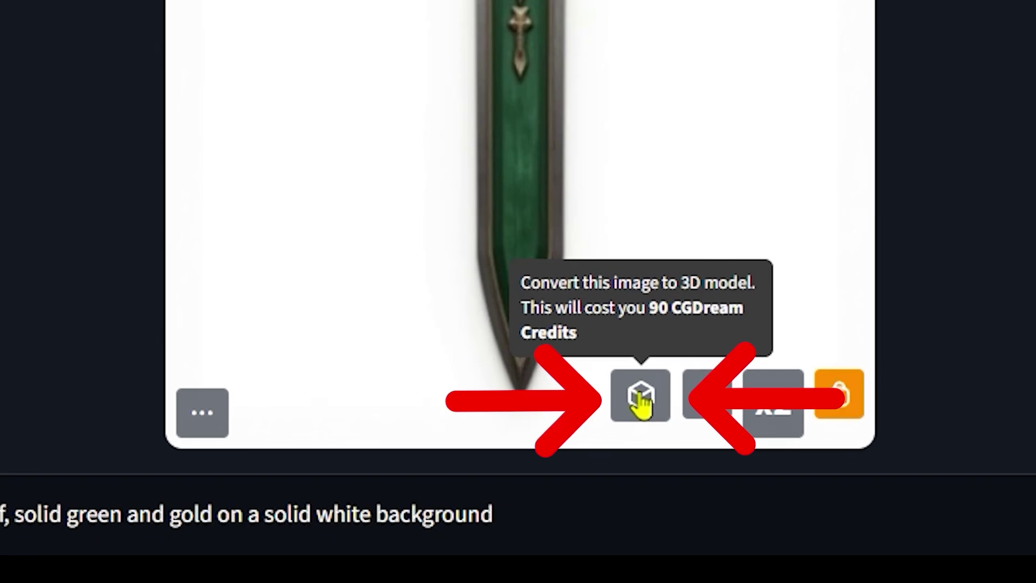
pyautogui.click(565, 501)
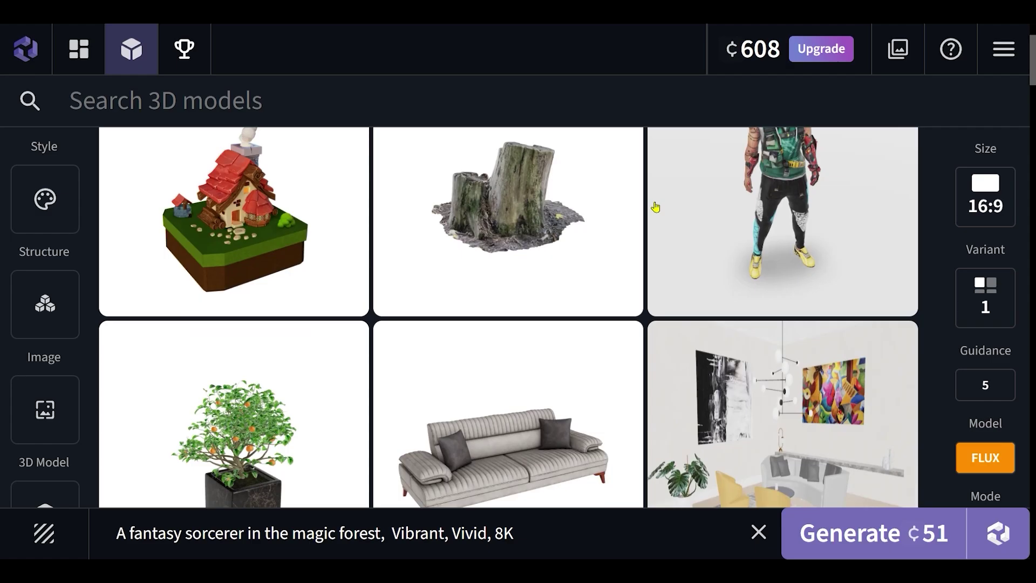
pyautogui.scroll(-3, 654, 200)
pyautogui.scroll(2, 655, 200)
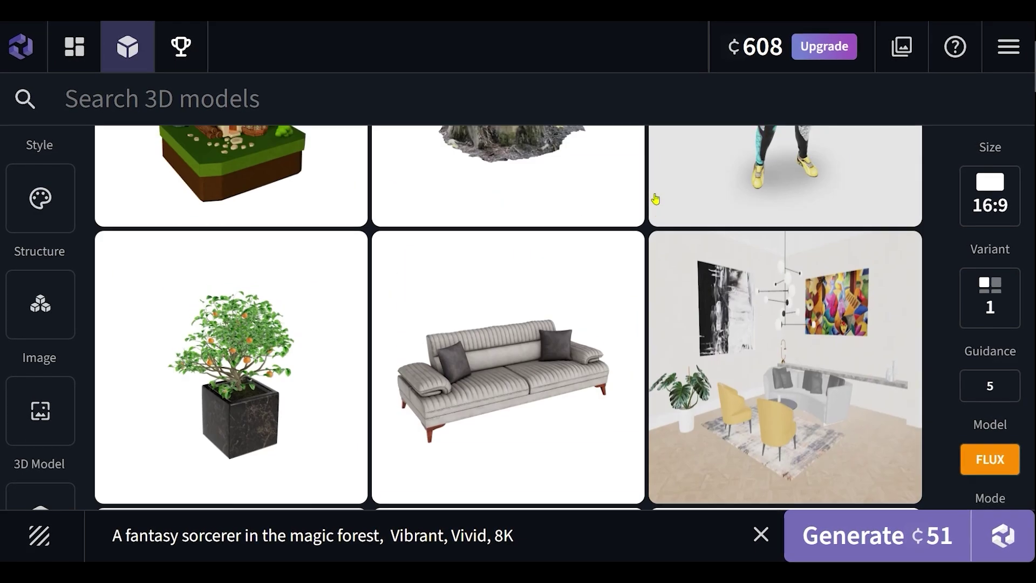
pyautogui.scroll(3, 655, 199)
pyautogui.scroll(-2, 650, 186)
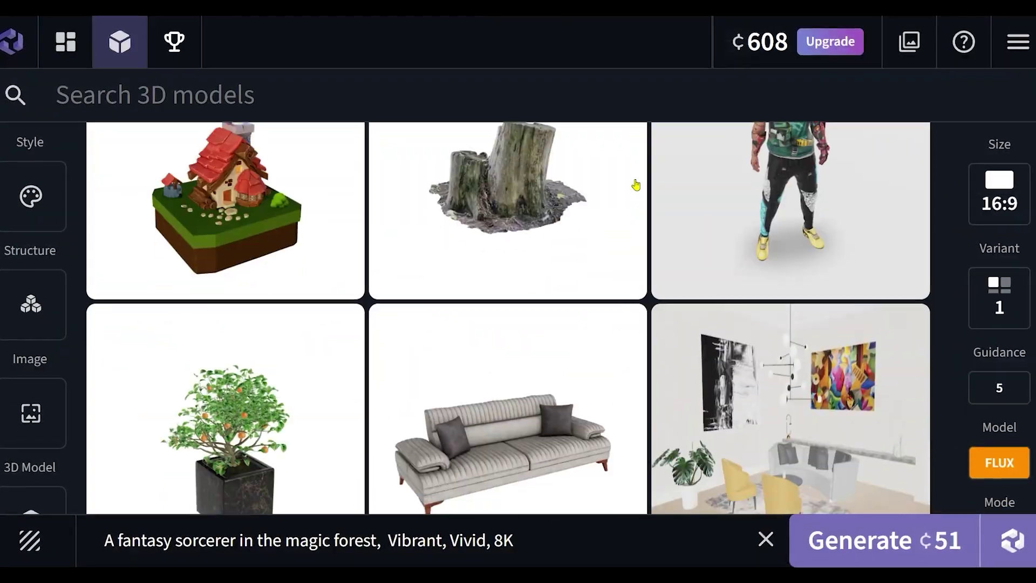
pyautogui.scroll(-5, 635, 185)
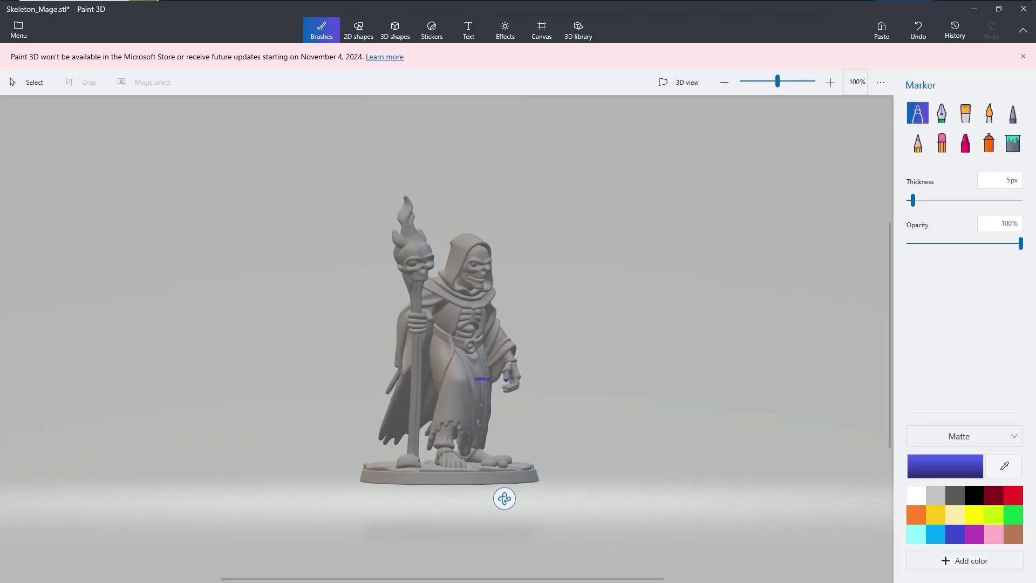
# Step: Switch to Paint 3D, turn the Skeleton_Mage.stl model to face forward and open the file options
pyautogui.moveTo(504, 498); pyautogui.dragTo(458, 493)
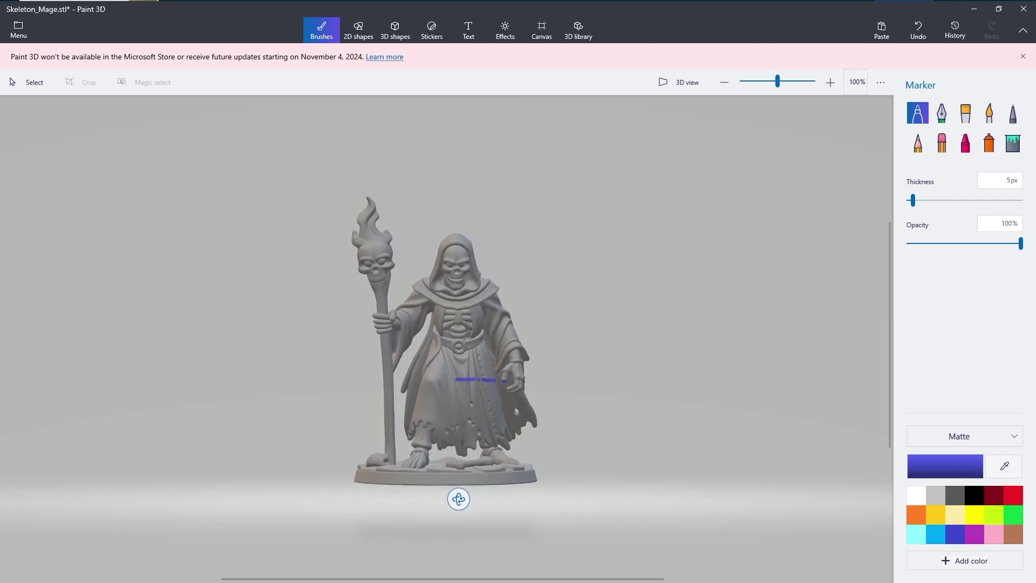
pyautogui.click(19, 29)
pyautogui.click(87, 389)
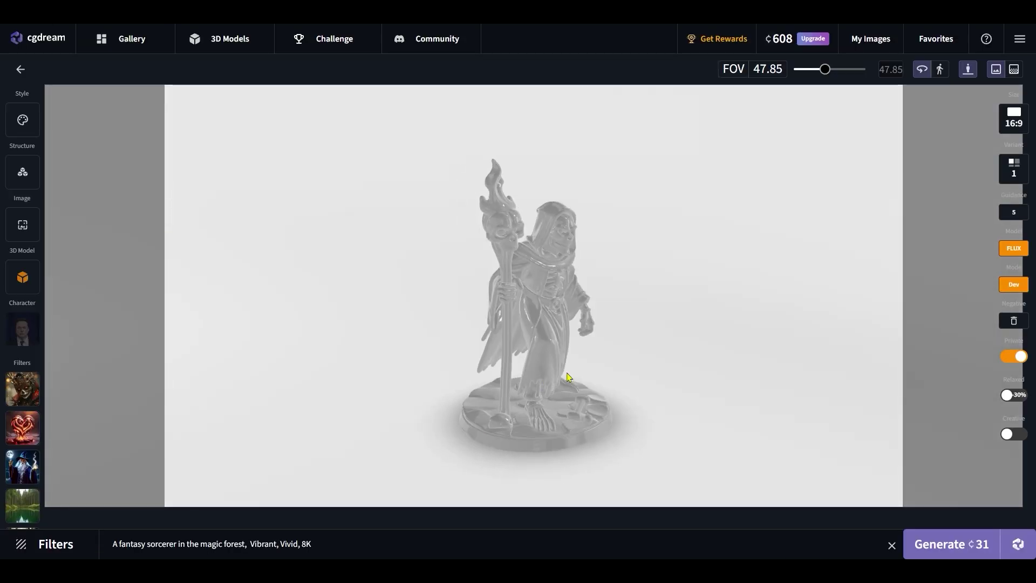
pyautogui.scroll(5, 558, 420)
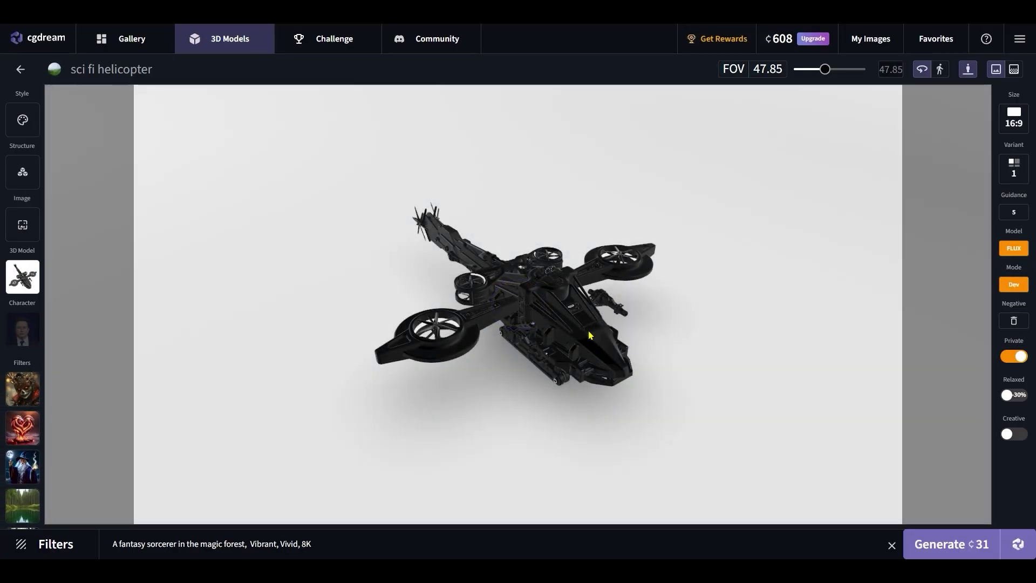
# Step: Turn the sci fi helicopter to an angled front view and generate a 16:9 image from the alien landscape prompt
pyautogui.moveTo(590, 335); pyautogui.dragTo(496, 333)
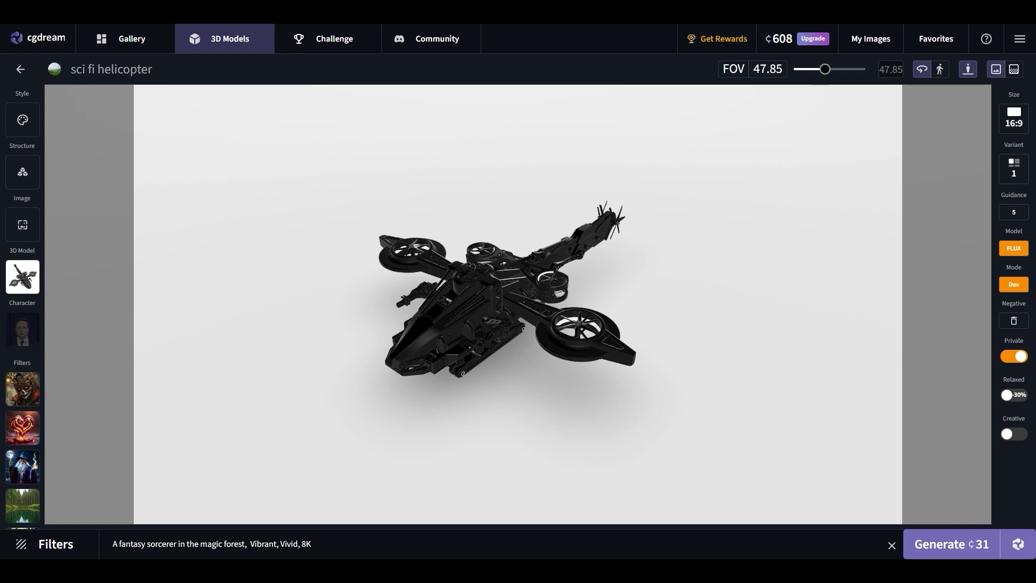
pyautogui.moveTo(980, 321)
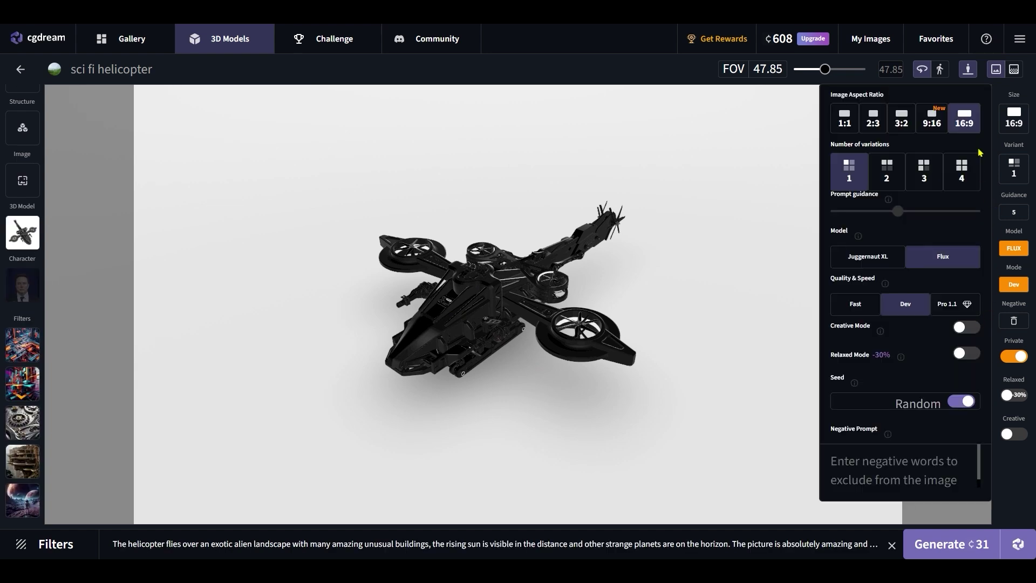
pyautogui.click(941, 545)
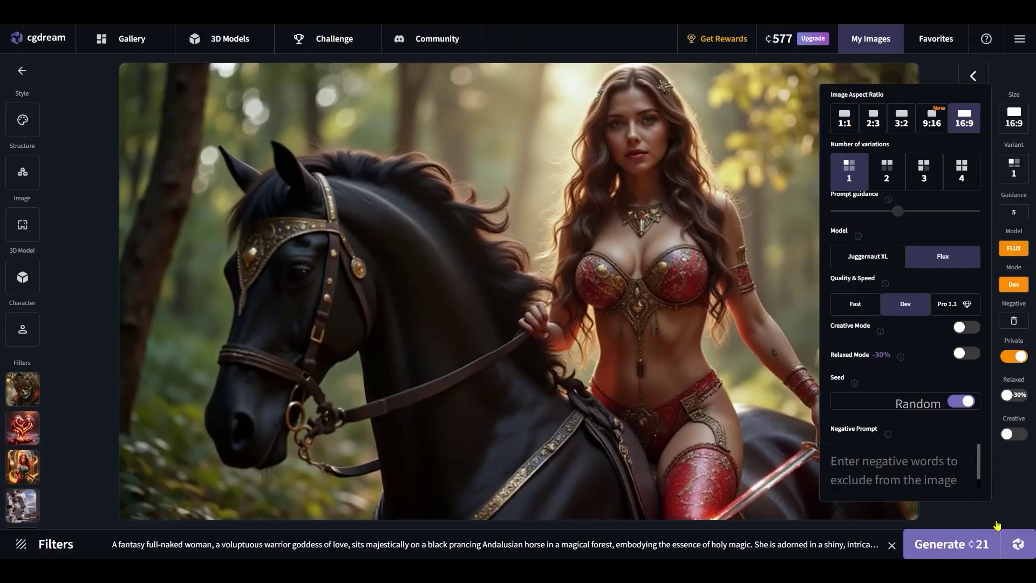
# Step: Enlarge the image of the warrior woman on the black horse and open it for inpainting
pyautogui.click(669, 544)
pyautogui.moveTo(822, 421)
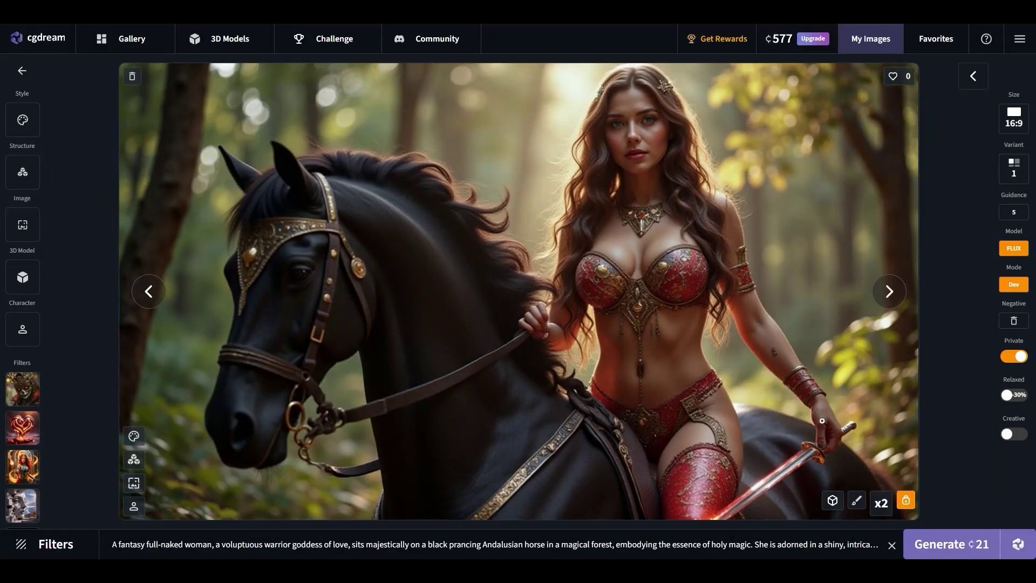
pyautogui.click(792, 428)
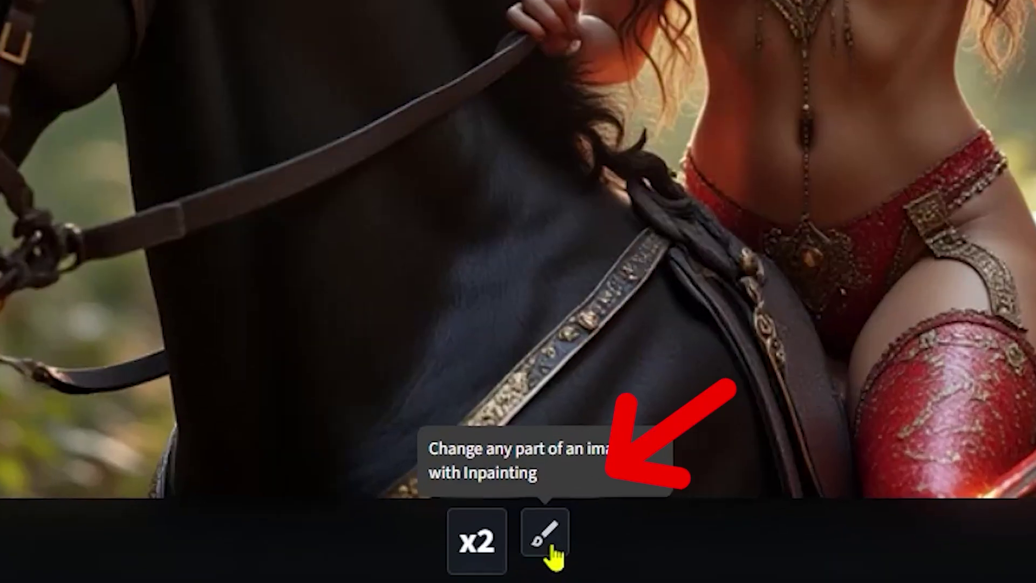
pyautogui.click(532, 533)
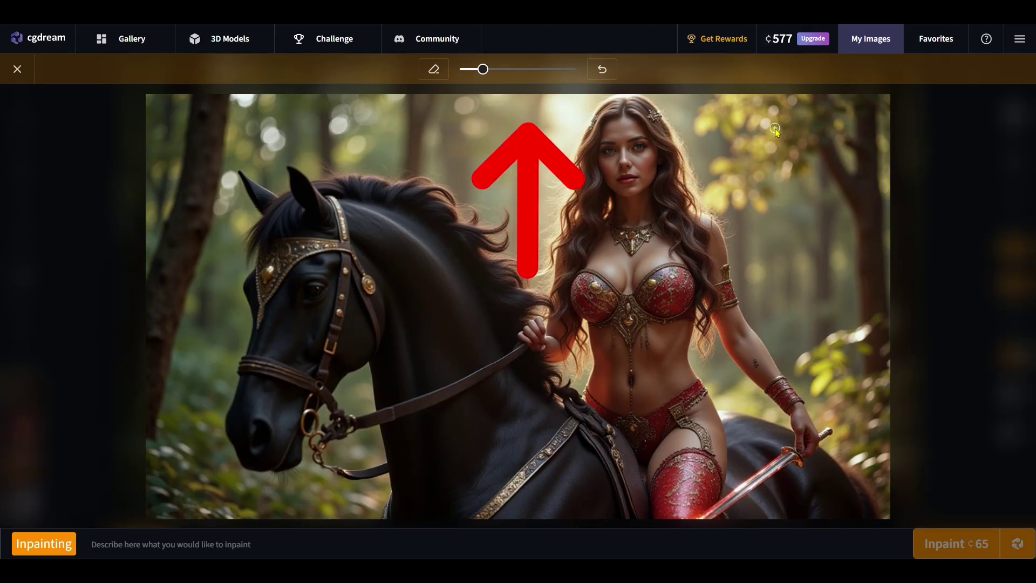
# Step: Enlarge the inpainting brush, mask the forest background beside the woman's head, and erase the mask where it overlaps her hair
pyautogui.moveTo(480, 68); pyautogui.dragTo(571, 69)
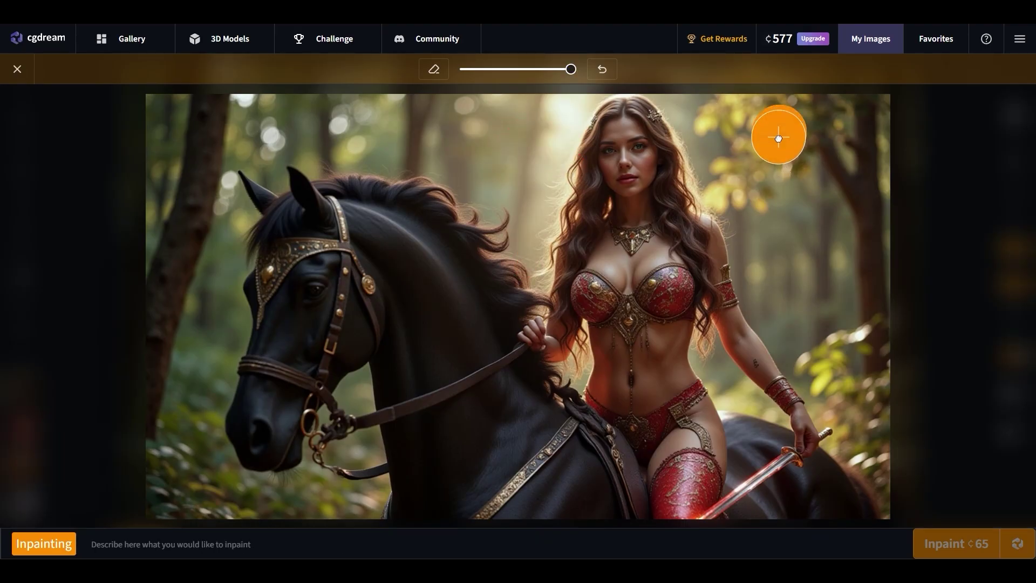
pyautogui.moveTo(779, 138); pyautogui.dragTo(802, 120)
pyautogui.moveTo(818, 192); pyautogui.dragTo(838, 221)
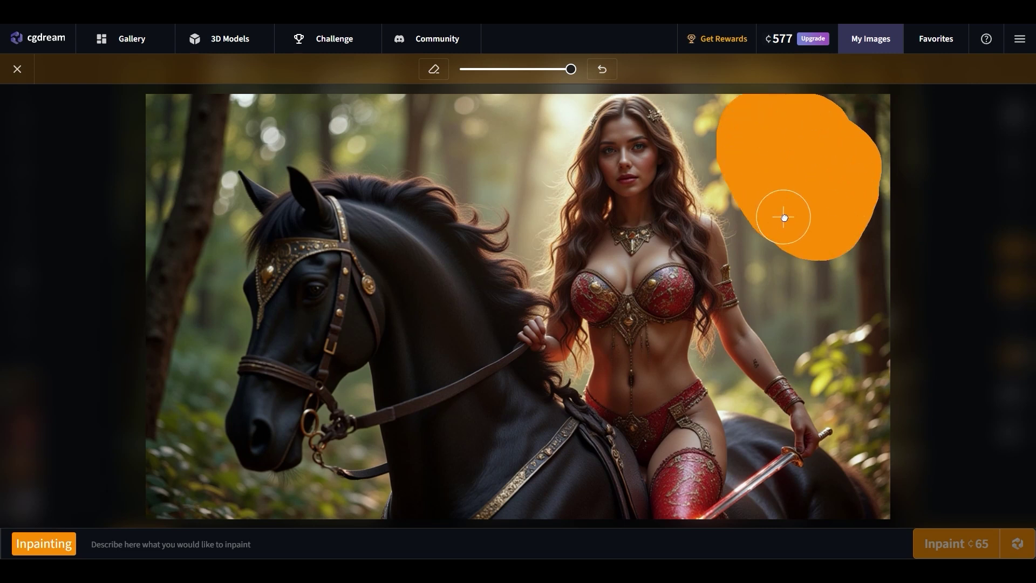
pyautogui.moveTo(701, 188); pyautogui.dragTo(813, 151)
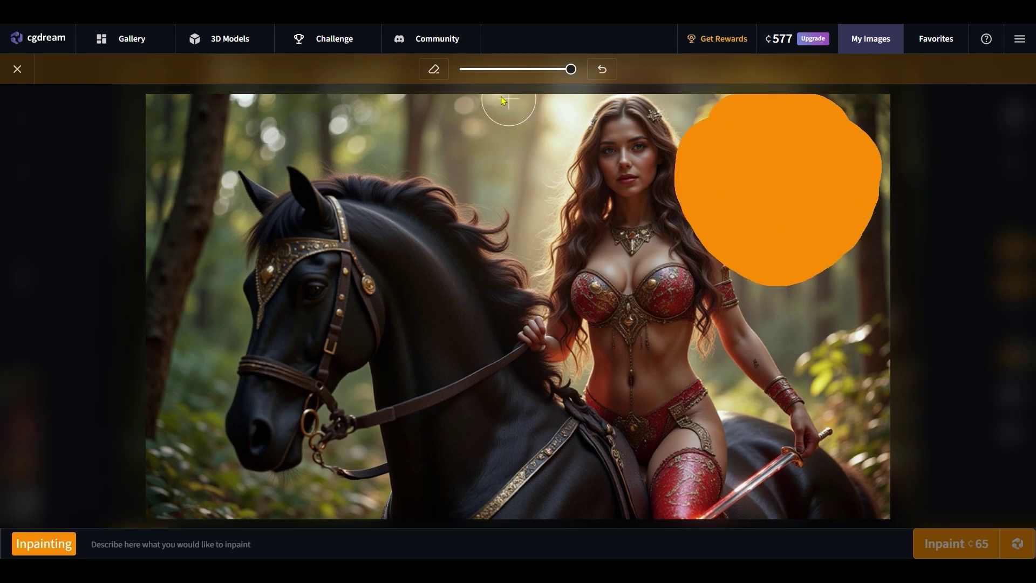
pyautogui.click(435, 71)
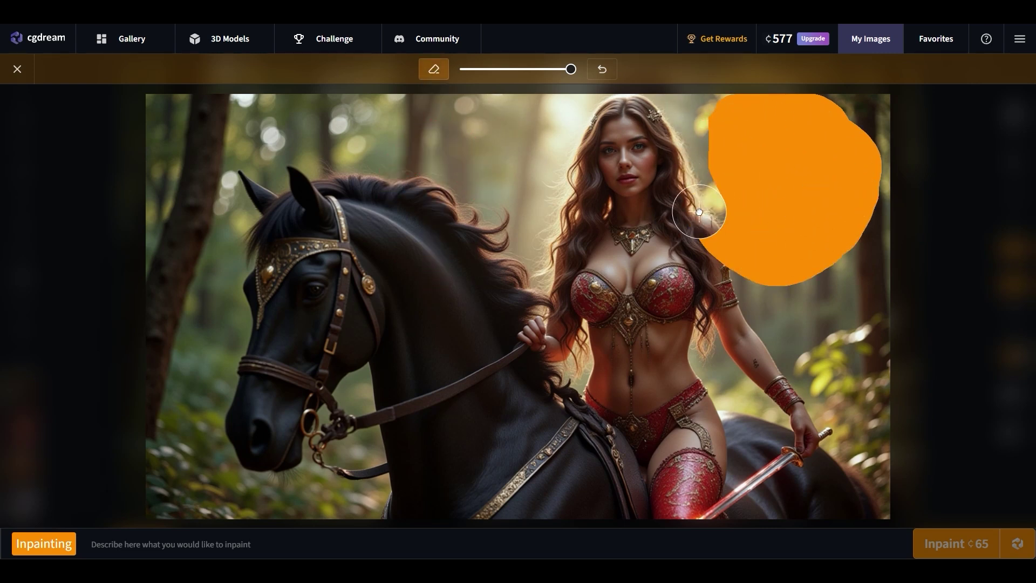
# Step: Describe the inpainted area as a little fairy, very beautiful, with translucent wings, sparkling with a golden color, trailing a flight line
pyautogui.click(455, 543)
pyautogui.write('a little fairy, very beautiful, with wings, translucent, sparkling with a golden color, behind her stretches a flight line in the form of small golden stars, everything around shimmers with beautiful flowers')
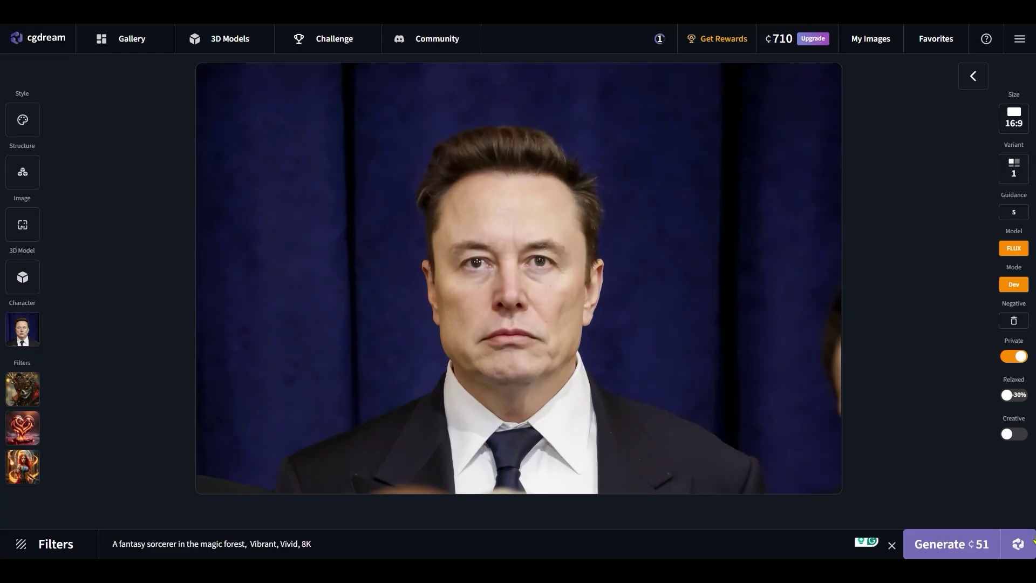
# Step: Generate the fantasy sorcerer image with DreamUp from the uploaded character photo
pyautogui.moveTo(1019, 546)
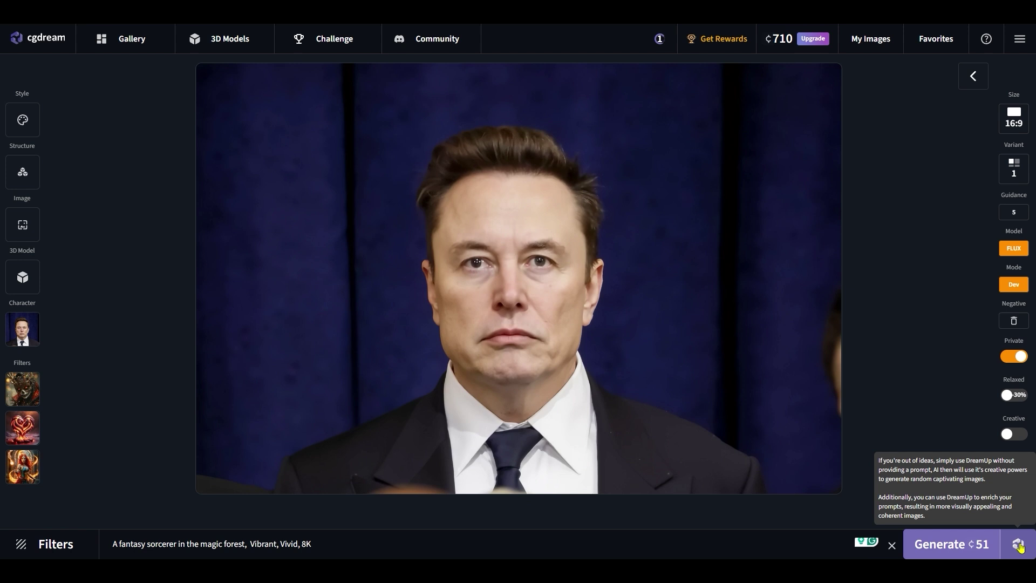
# Step: Replace the Woman Fantasy filter with Wizard and add the Forest filter from the Environment category
pyautogui.moveTo(3, 405)
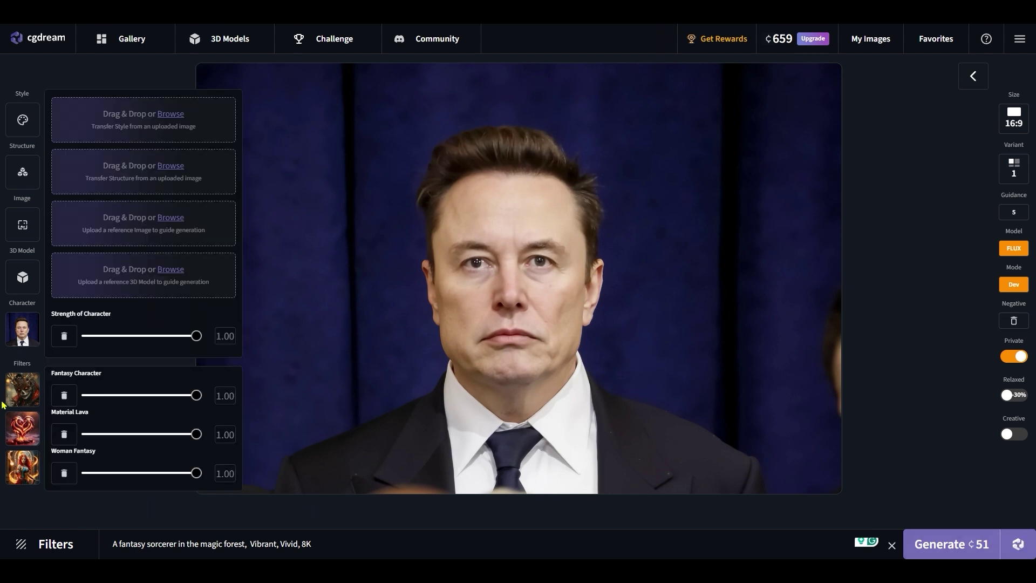
pyautogui.moveTo(64, 474)
pyautogui.click(64, 474)
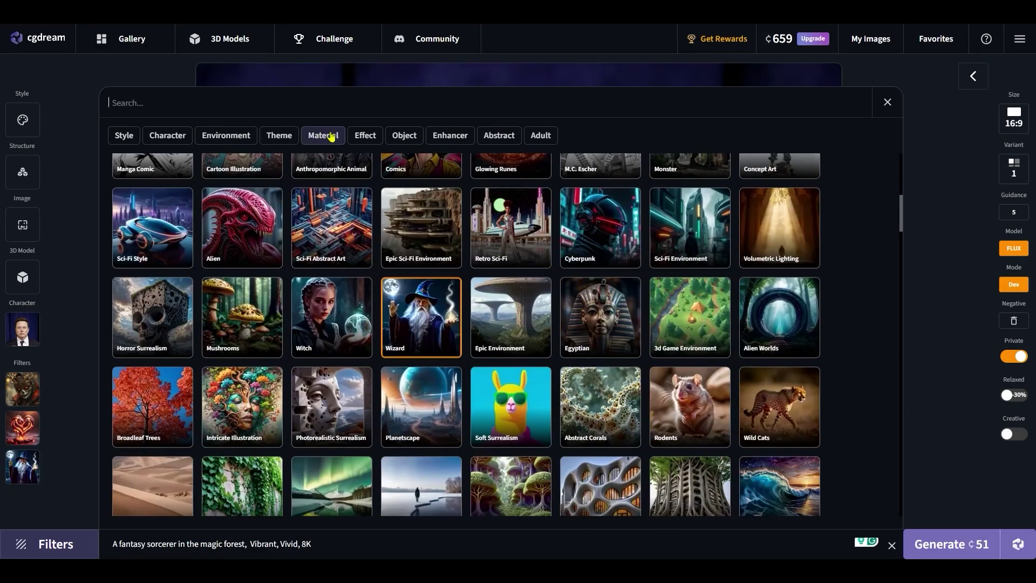
pyautogui.click(226, 135)
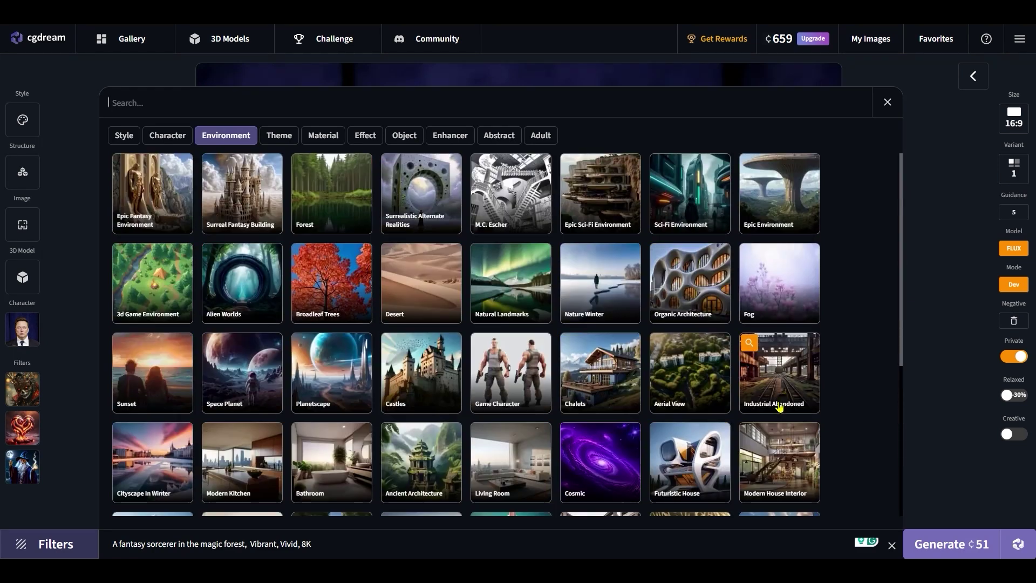
pyautogui.click(349, 180)
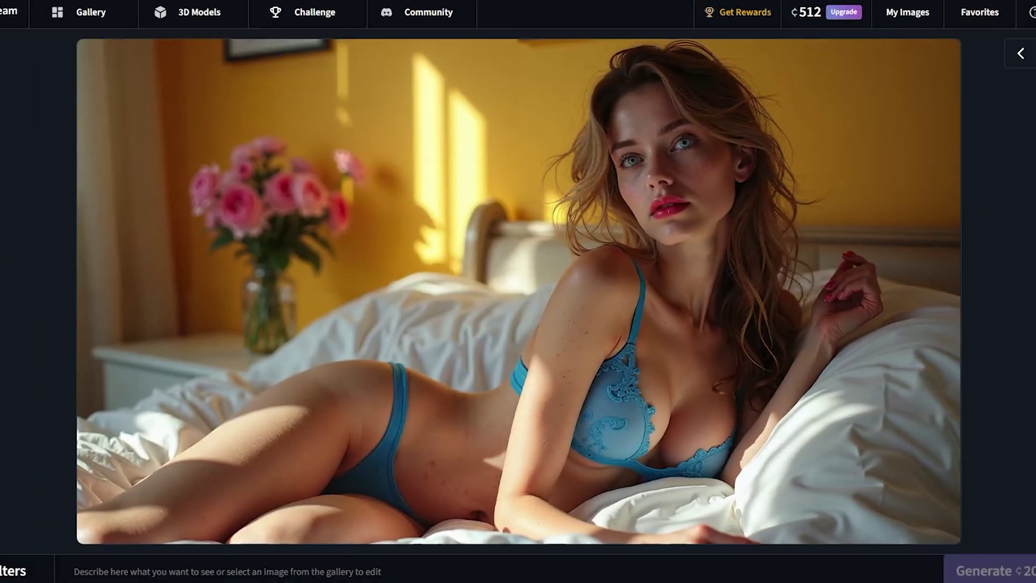
# Step: Browse through the saved images in the Favorites collection
pyautogui.click(230, 39)
pyautogui.click(346, 40)
pyautogui.click(55, 544)
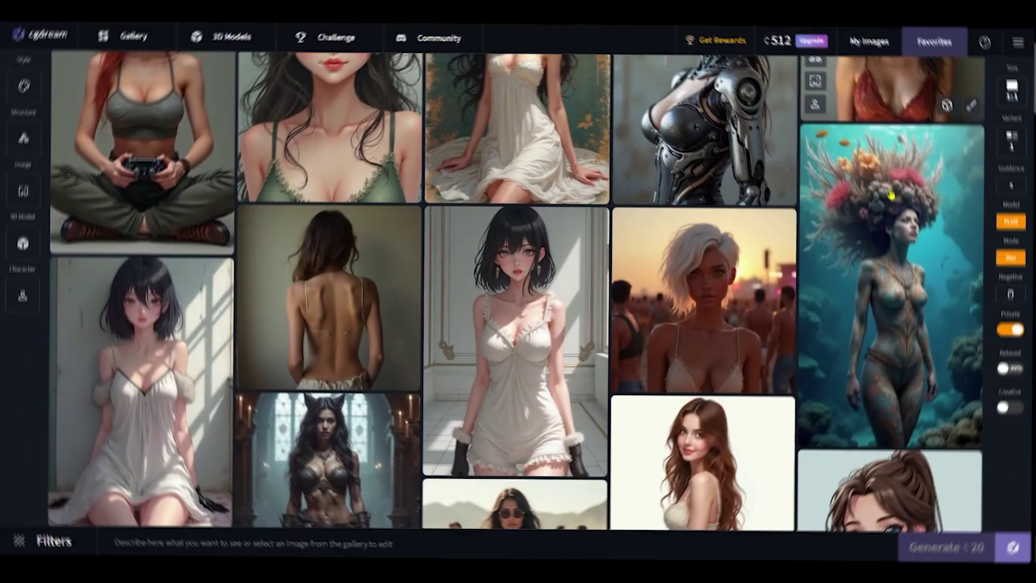
pyautogui.scroll(-10, 891, 196)
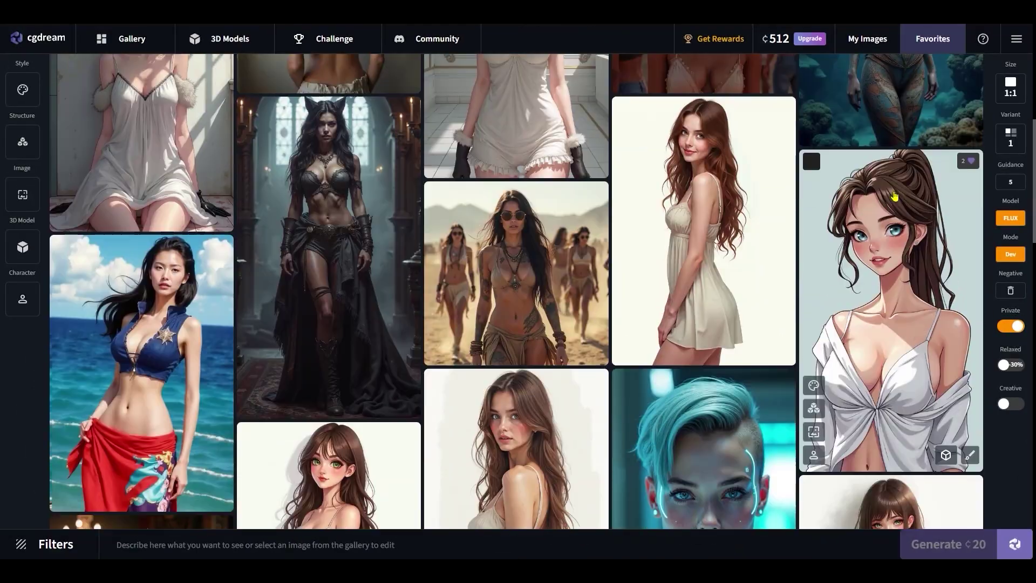
pyautogui.scroll(-10, 898, 195)
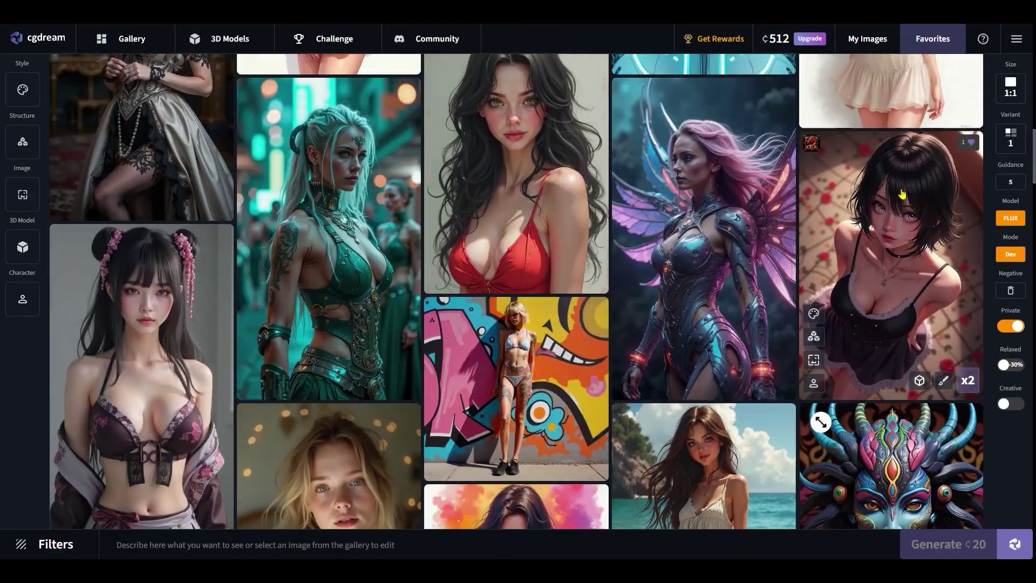
pyautogui.scroll(-10, 902, 193)
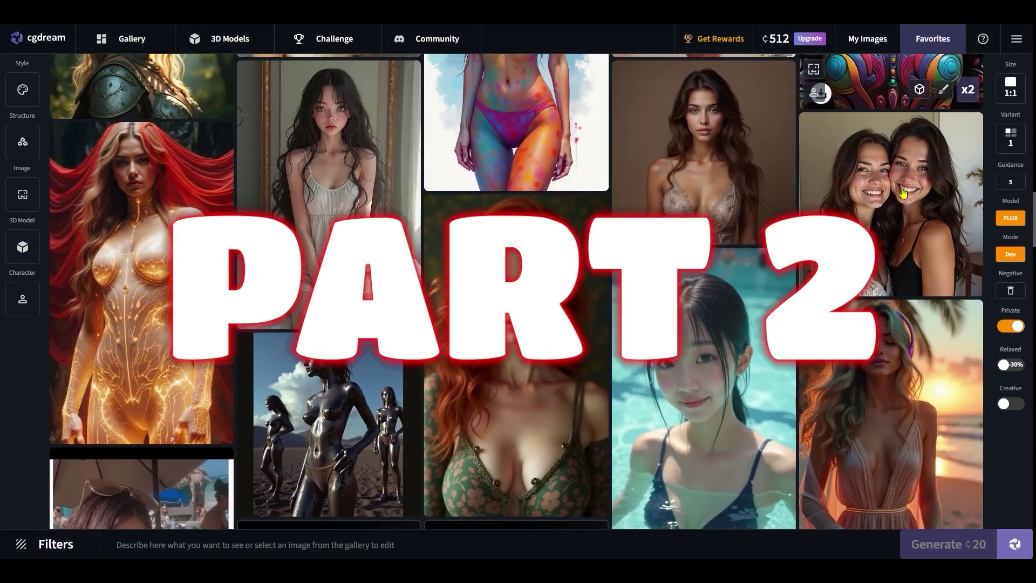
pyautogui.scroll(-10, 899, 192)
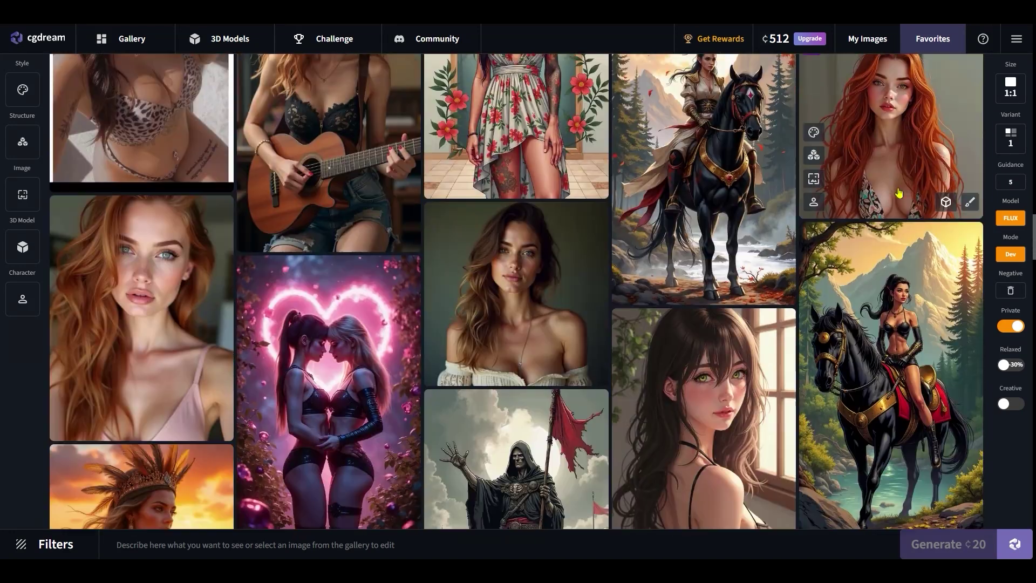
pyautogui.scroll(-2, 896, 192)
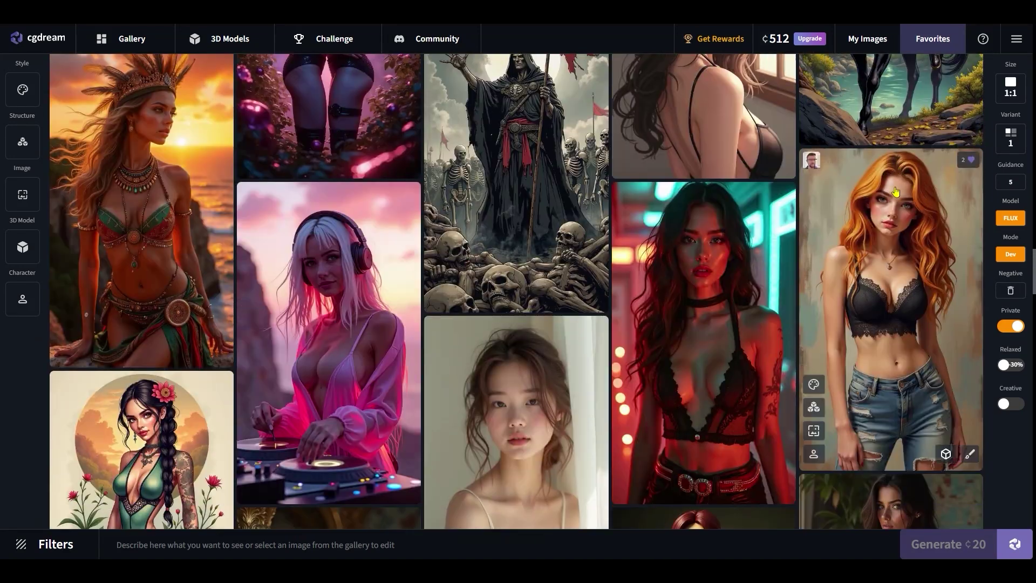
# Step: Look through the filters in the Adult category and apply Nude In High Resolution and Elegant Curves to the bedroom image prompt
pyautogui.click(49, 544)
pyautogui.click(542, 136)
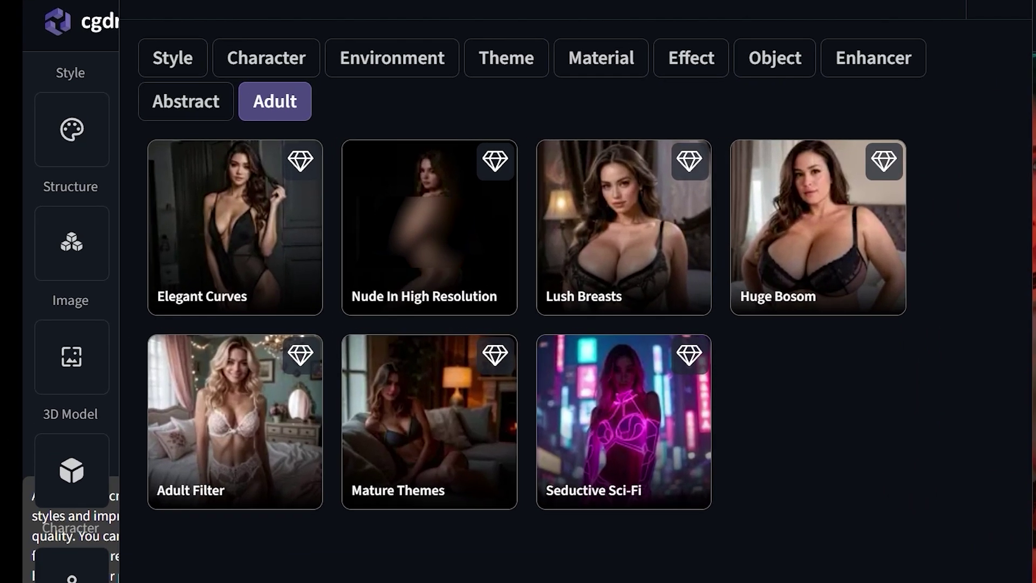
pyautogui.moveTo(119, 367)
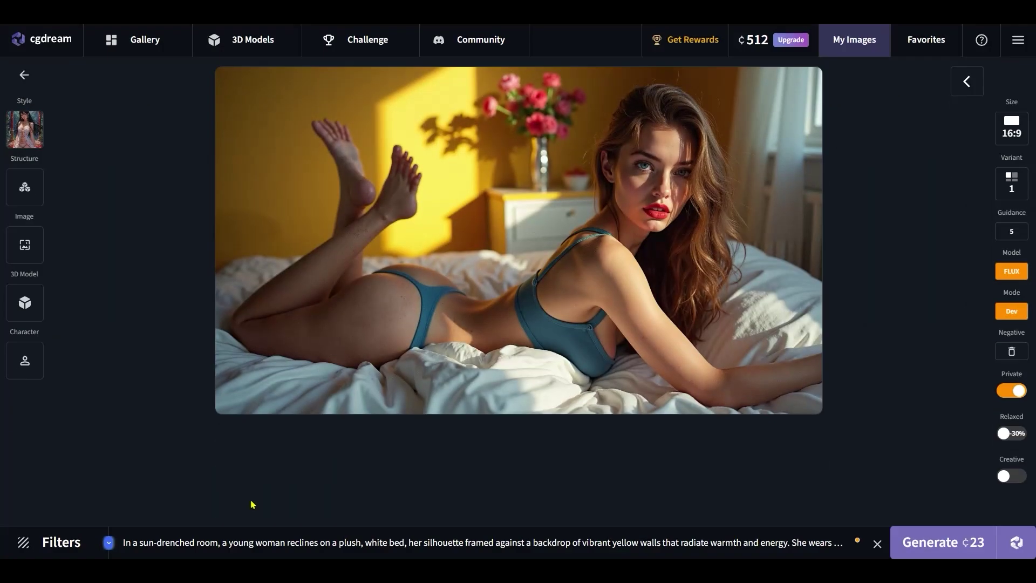
pyautogui.click(54, 542)
pyautogui.click(568, 166)
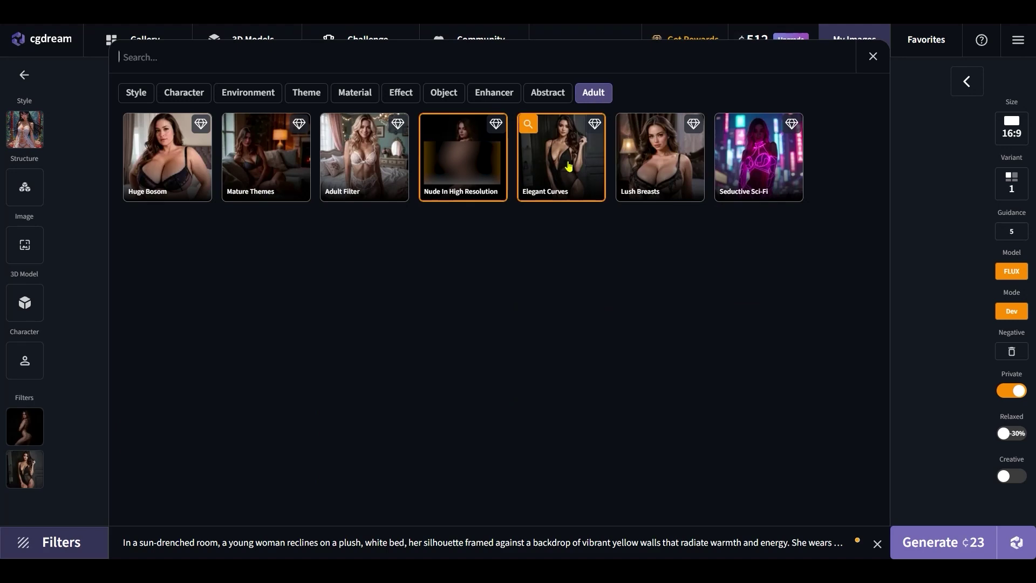